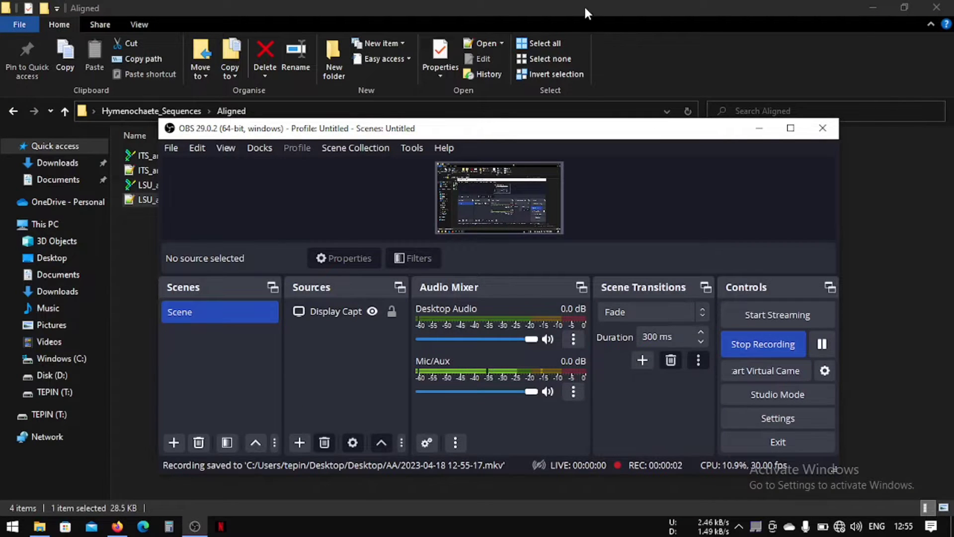
- Bring the Aligned folder forward and select the ITS_anl_MAFFT file
left_click(585, 13)
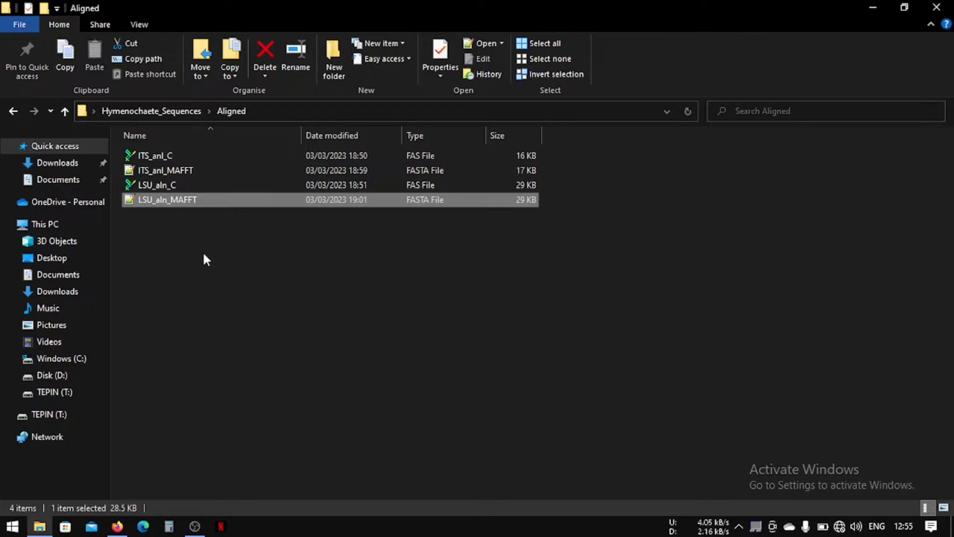
left_click(192, 170)
left_click(183, 200)
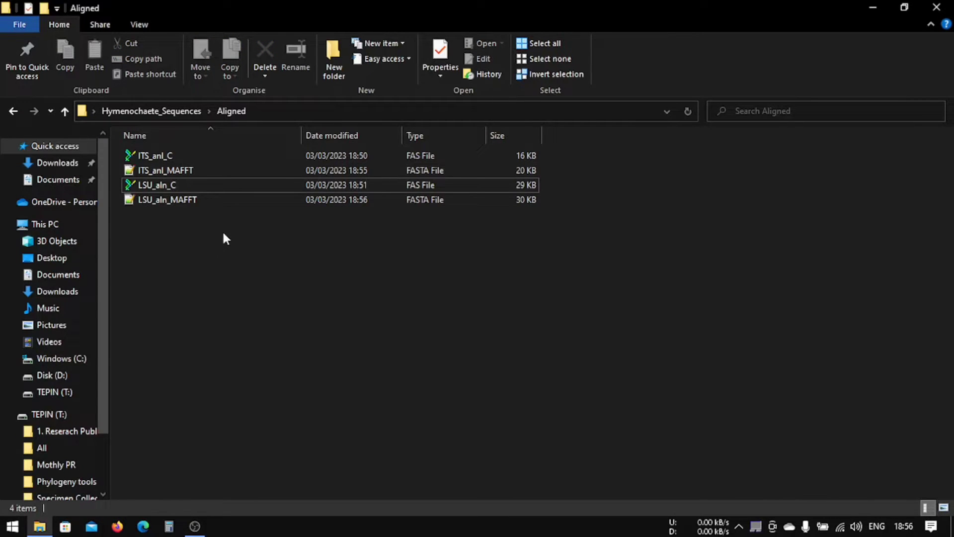
left_click(169, 171)
right_click(169, 171)
left_click(154, 199)
left_click(157, 169)
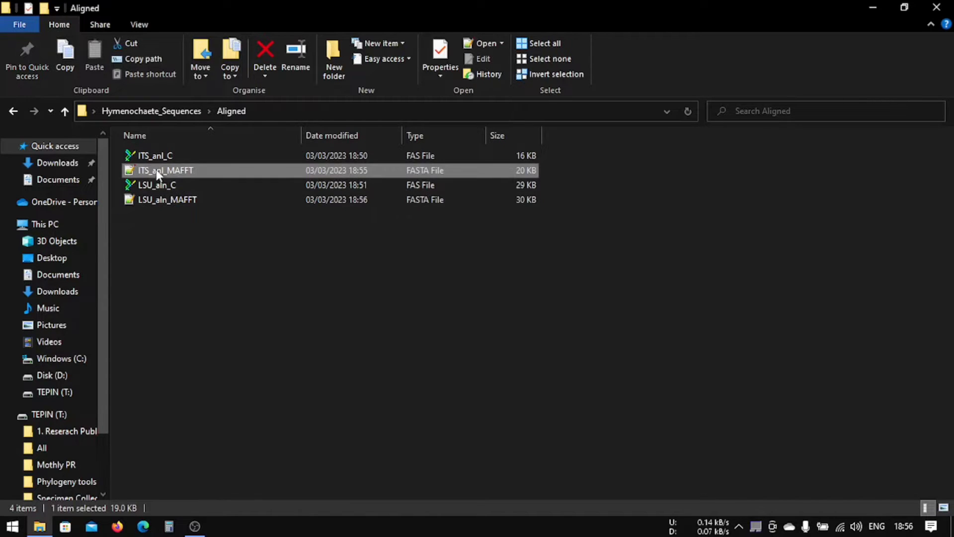
left_click(163, 197)
left_click(165, 169)
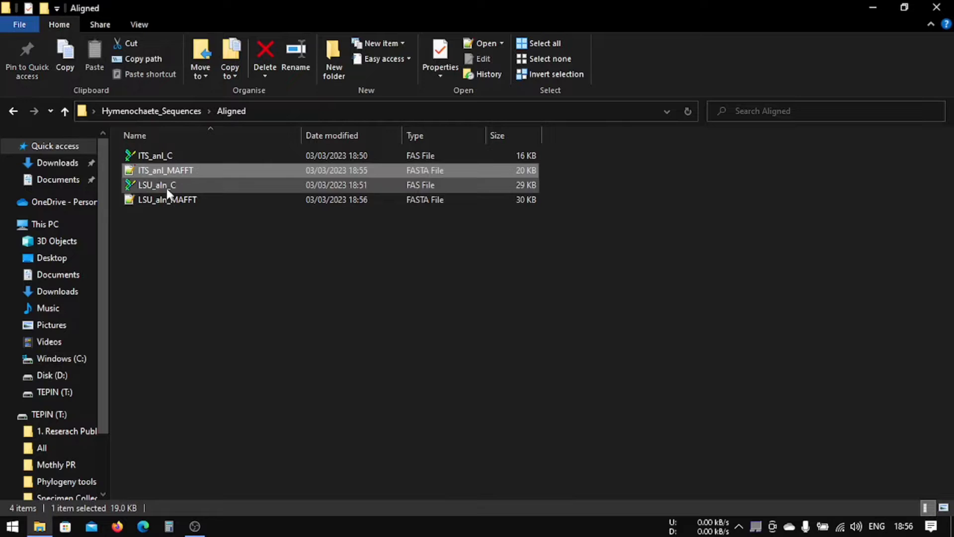
- Open ITS_anl_MAFFT with BioEdit Sequence Alignment Editor via Open with > Choose another app
left_click(172, 155)
right_click(172, 171)
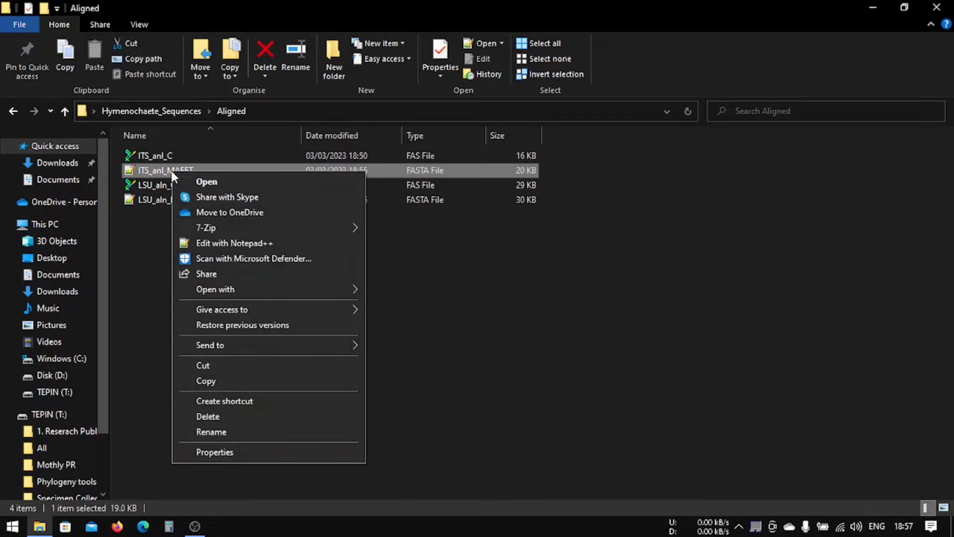
mouse_move(214, 289)
left_click(398, 325)
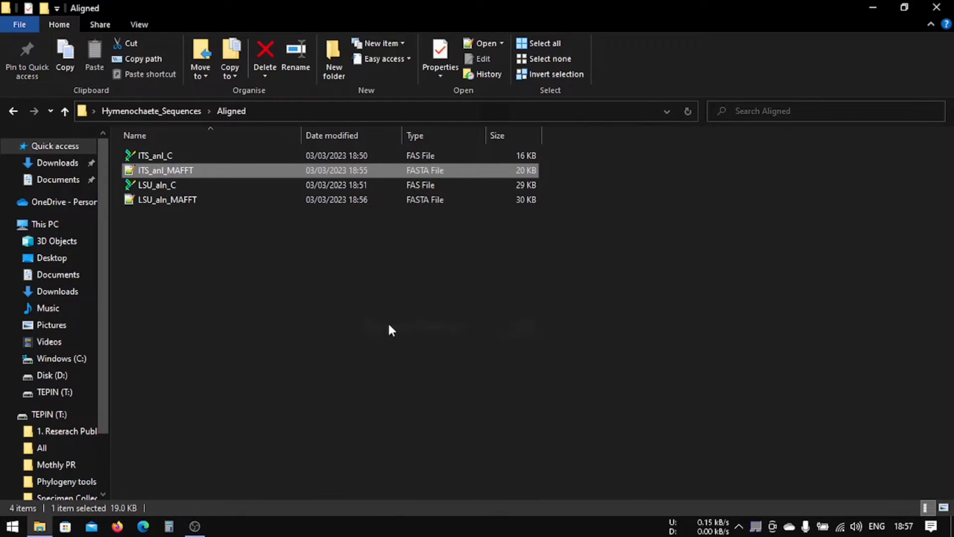
left_click(390, 273)
left_click(507, 458)
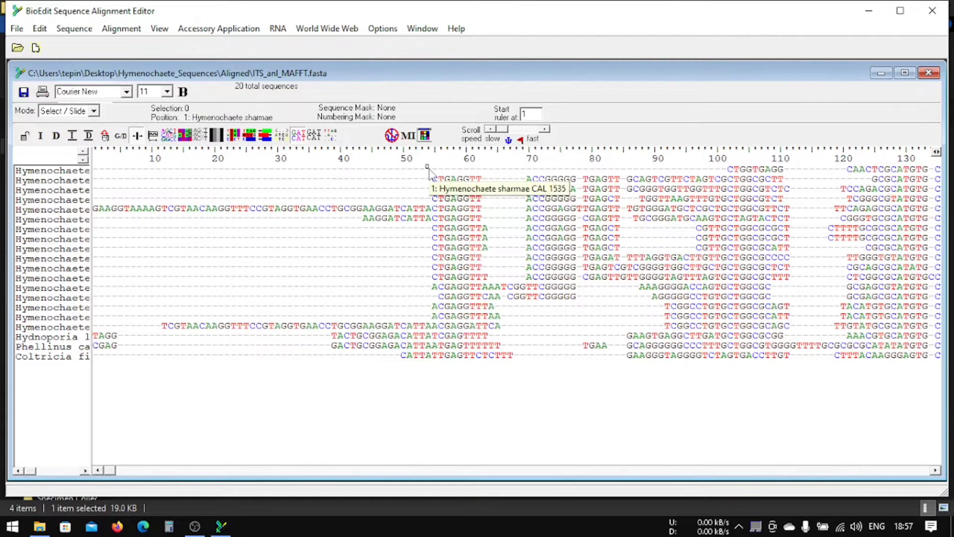
- Select columns 1–54 of the ITS alignment and switch the Mode from Select / Slide to Edit
left_click_drag(425, 164, 78, 417)
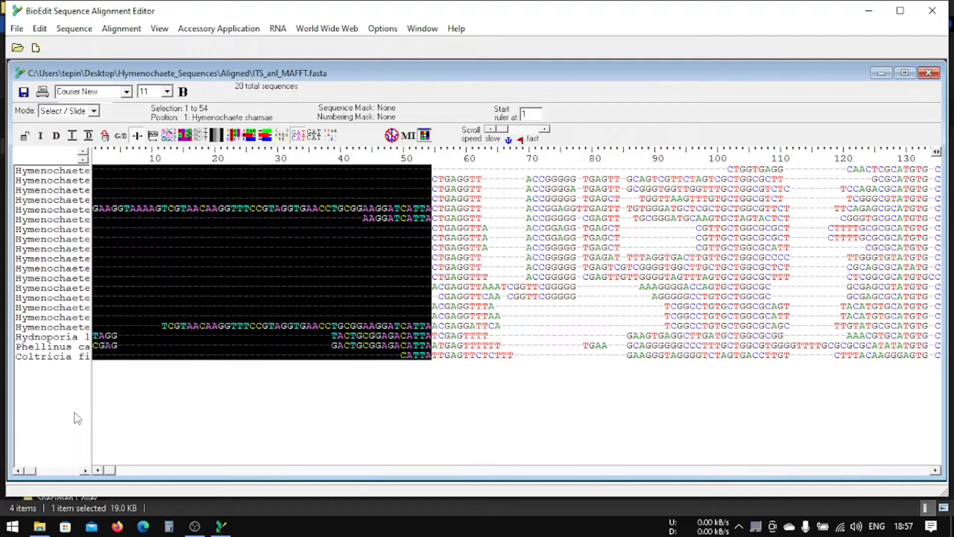
left_click(83, 112)
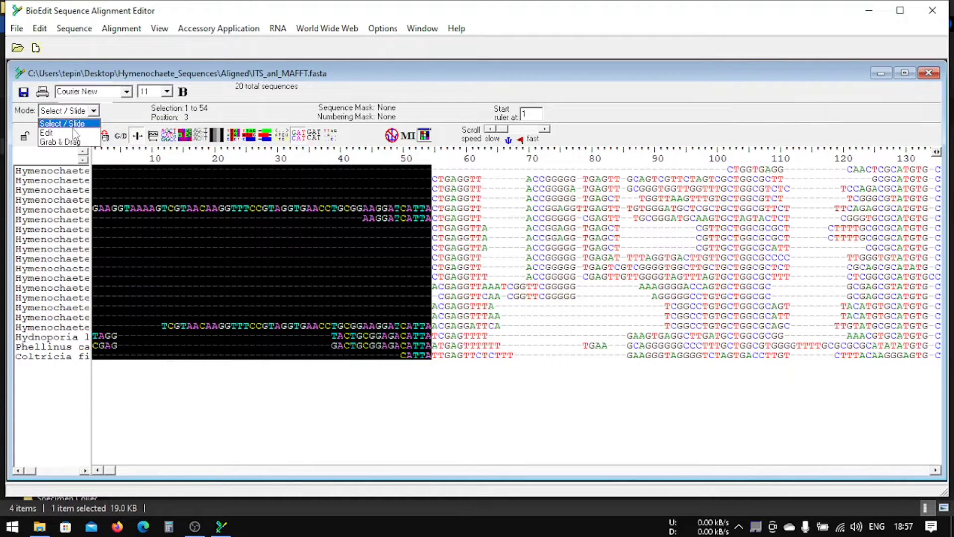
left_click(47, 120)
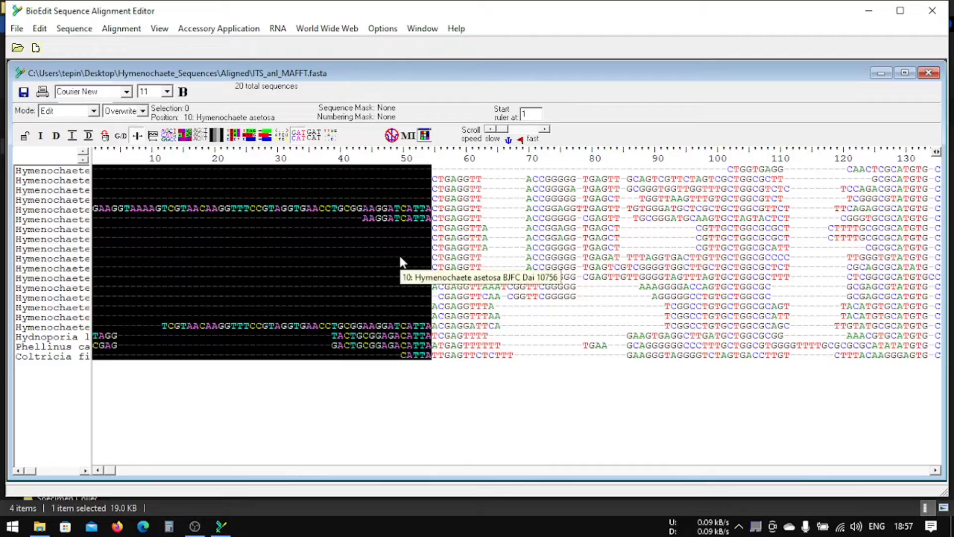
scroll(400, 261, "right", 5)
scroll(532, 448, "right", 15)
scroll(789, 177, "right", 15)
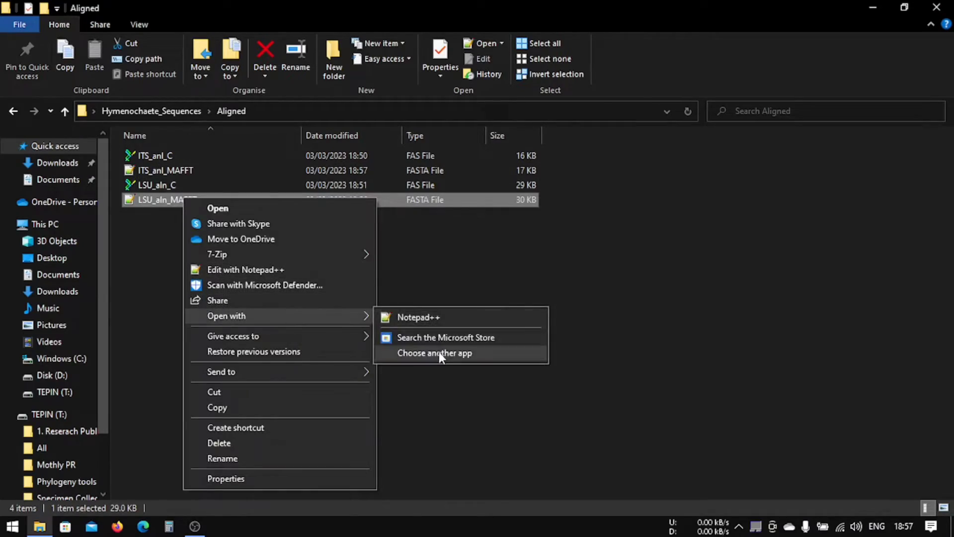
- Open LSU_aln_MAFFT in BioEdit, close it, and begin reopening ITS_anl_MAFFT with another app
left_click(439, 352)
left_click(412, 280)
left_click(496, 444)
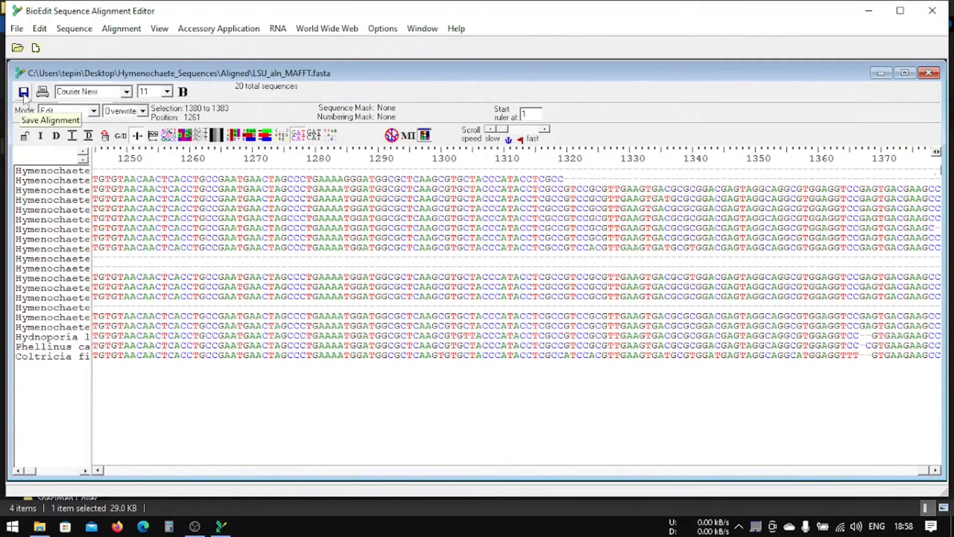
left_click(926, 10)
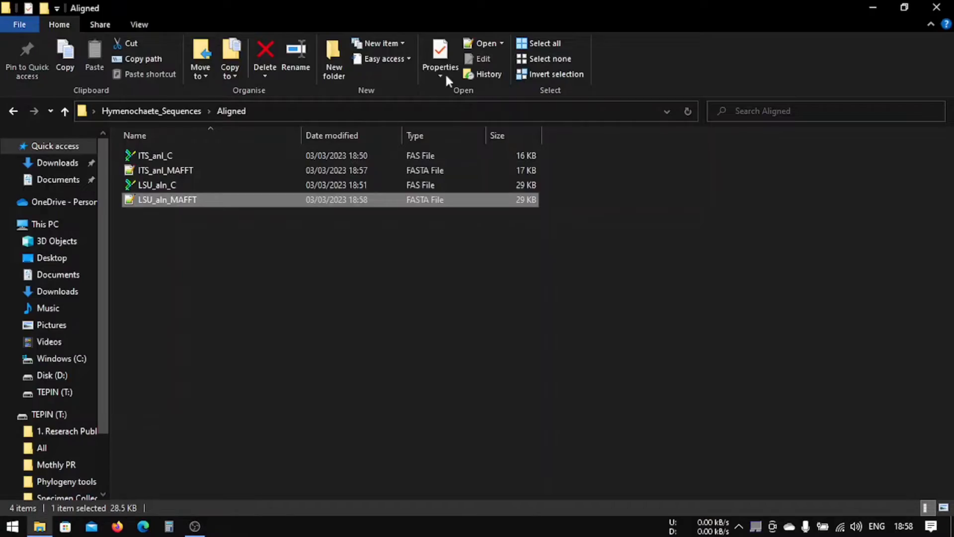
right_click(180, 170)
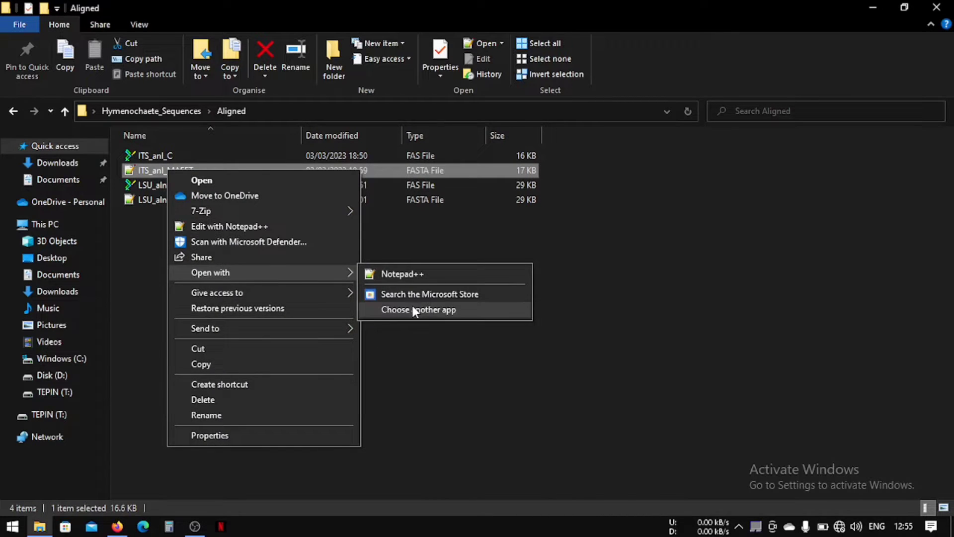
left_click(414, 310)
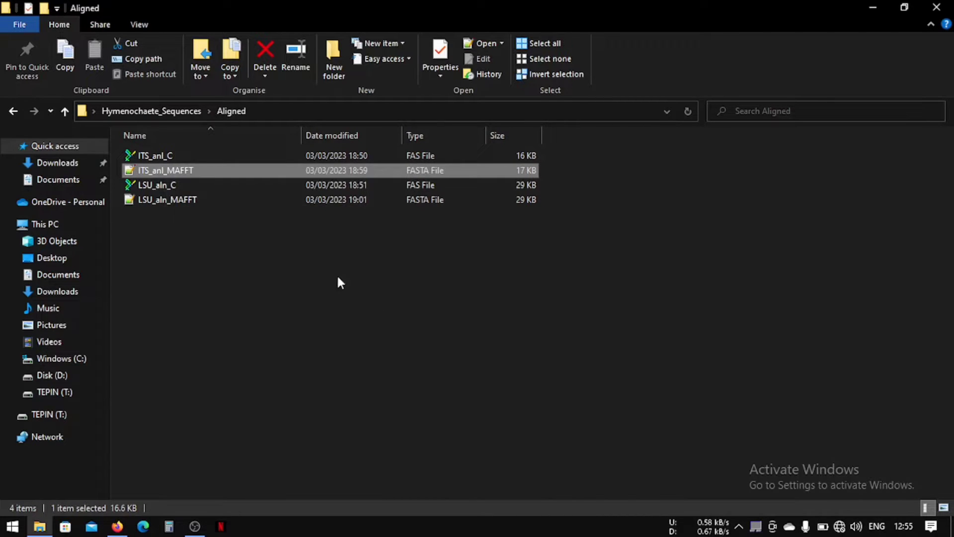
- Finish opening ITS_anl_MAFFT in BioEdit and narrow its window to the left half
left_click(433, 280)
left_click(527, 445)
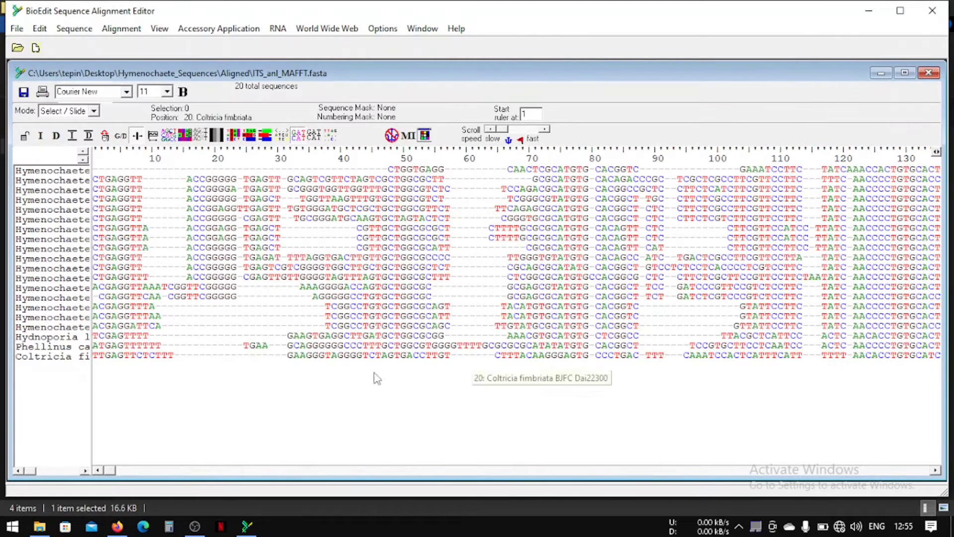
left_click_drag(943, 248, 545, 248)
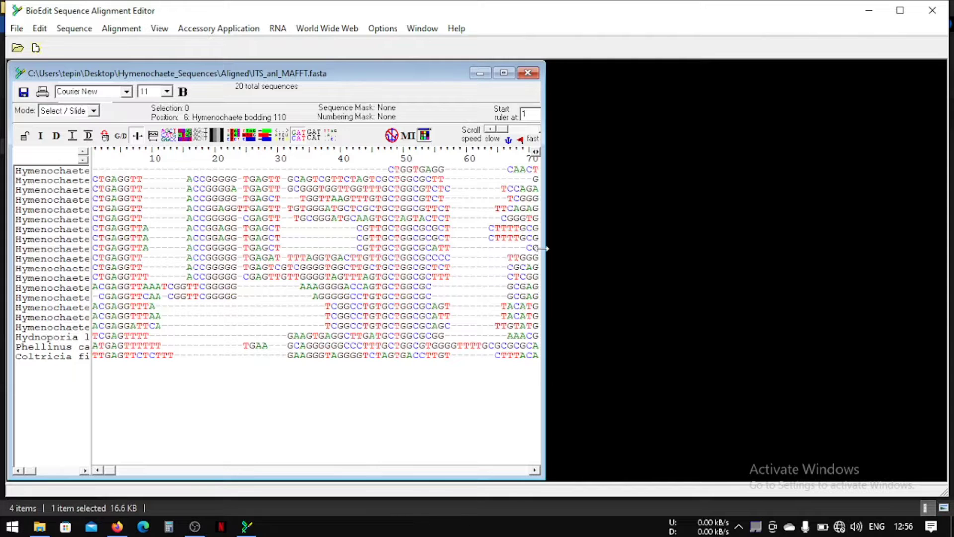
left_click_drag(543, 248, 496, 249)
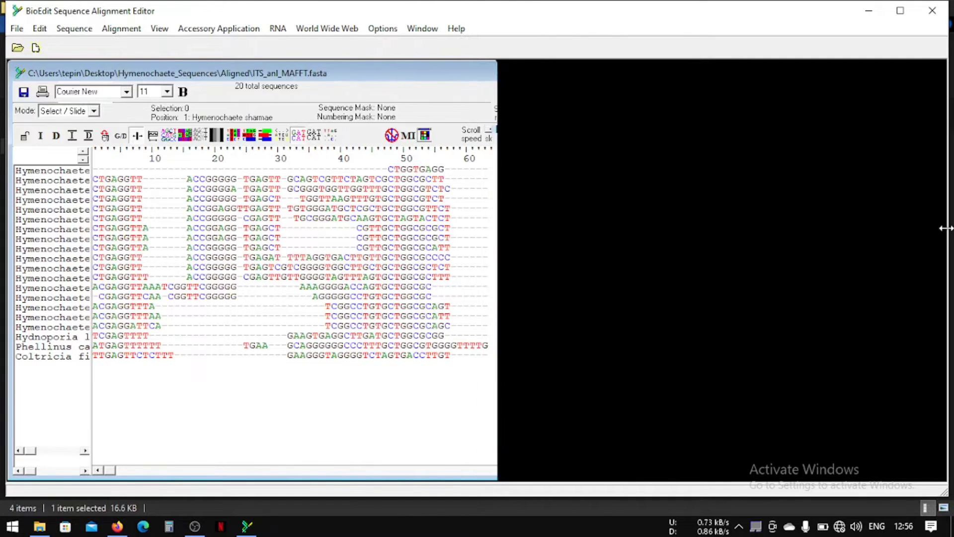
mouse_move(544, 218)
left_mouse_down()
mouse_move(943, 226)
mouse_move(478, 226)
left_mouse_up()
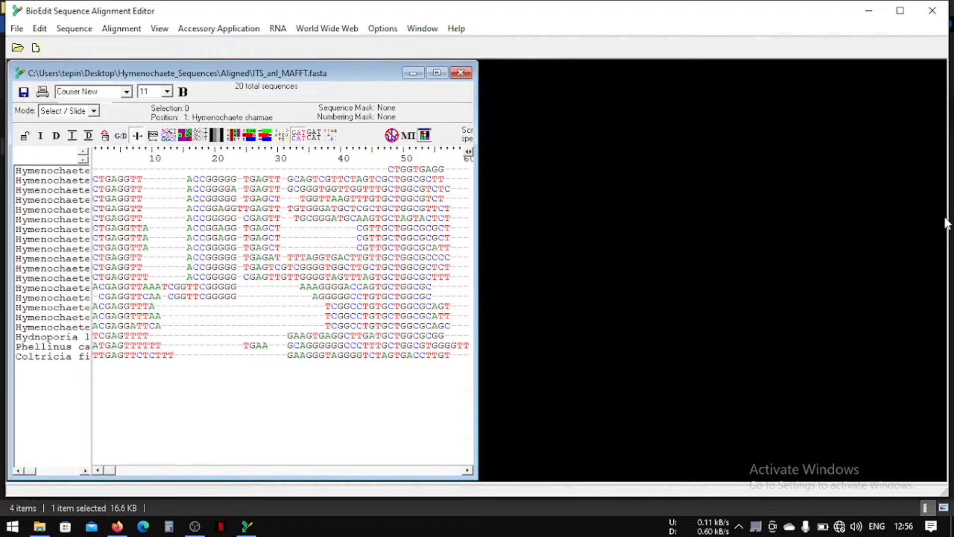
left_click_drag(945, 217, 949, 220)
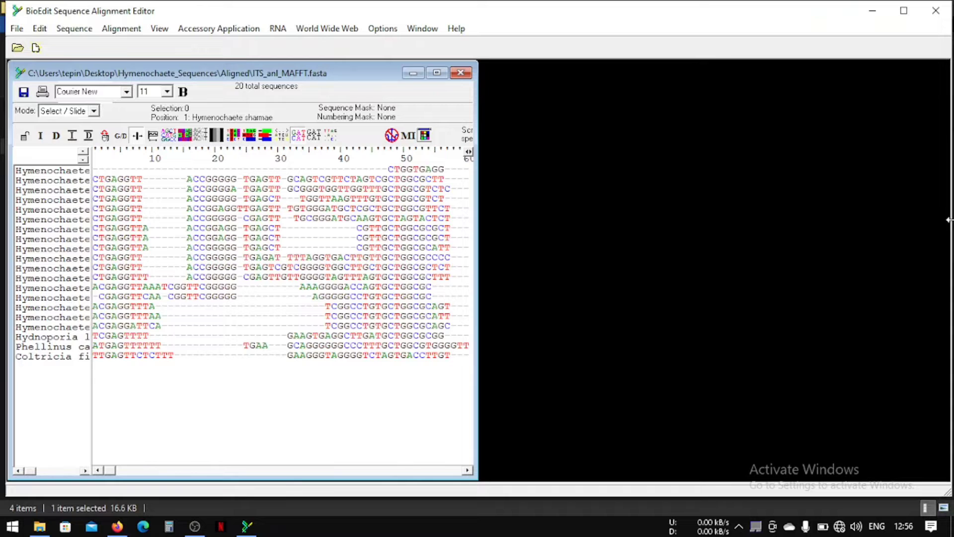
left_click_drag(478, 222, 473, 222)
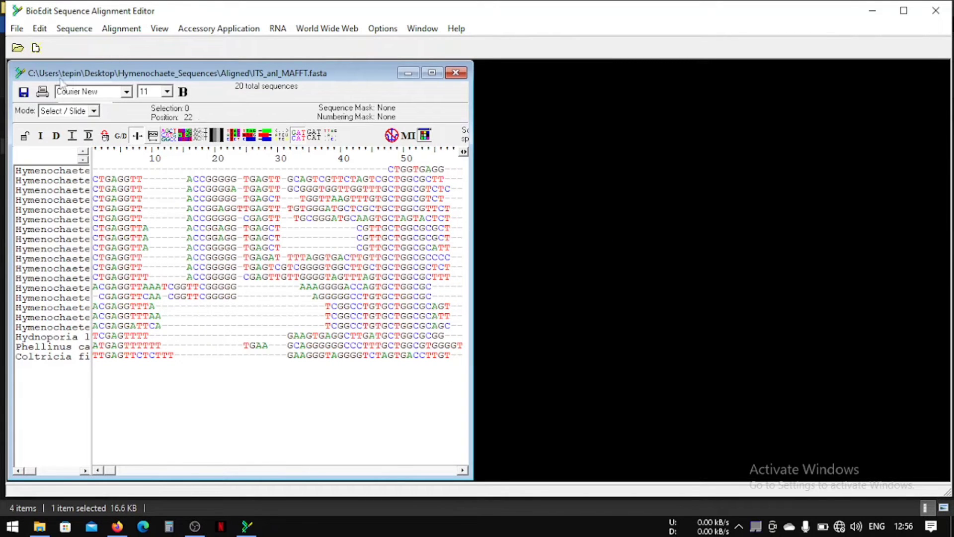
- Open LSU_aln_MAFFT into the right half beside ITS and widen both name columns
left_click(19, 48)
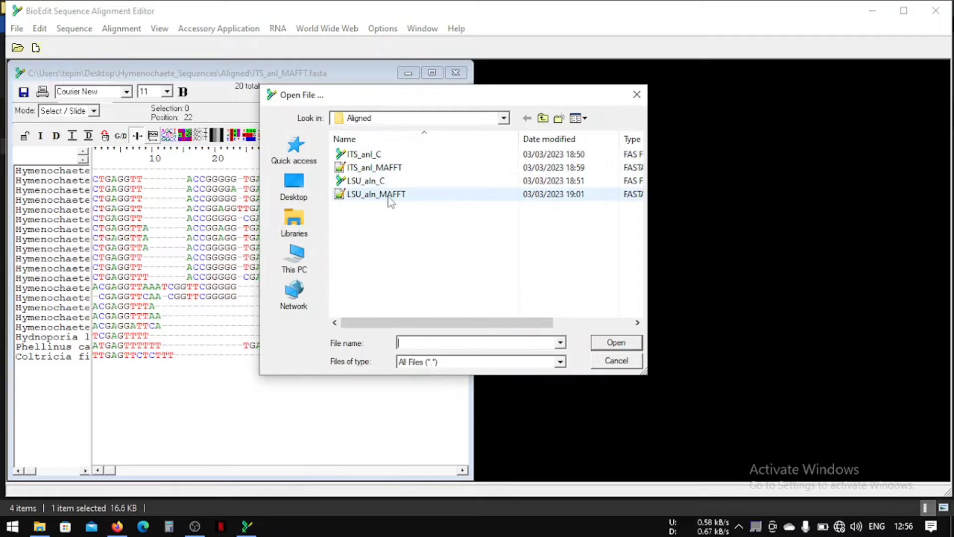
left_click(380, 199)
double_click(380, 198)
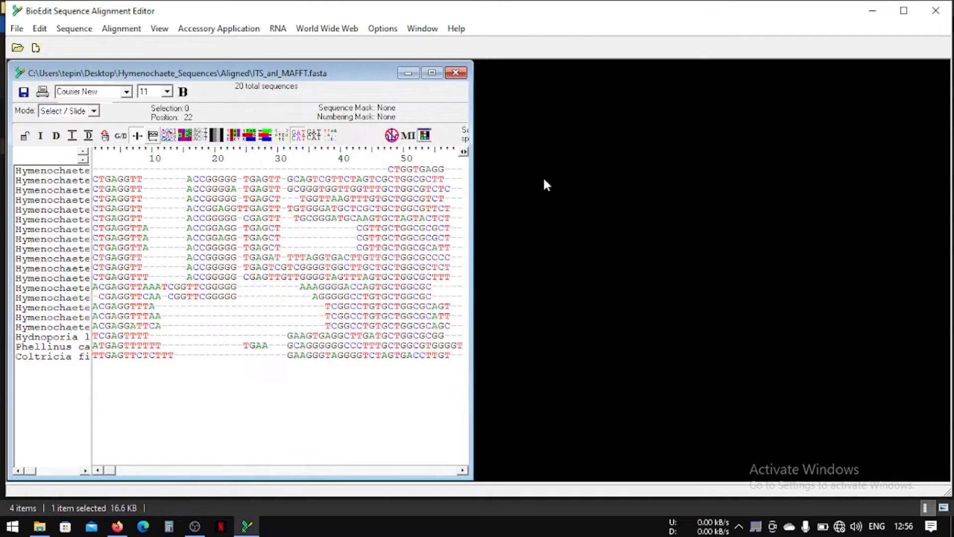
mouse_move(287, 97)
left_mouse_down()
mouse_move(492, 100)
mouse_move(571, 81)
left_mouse_up()
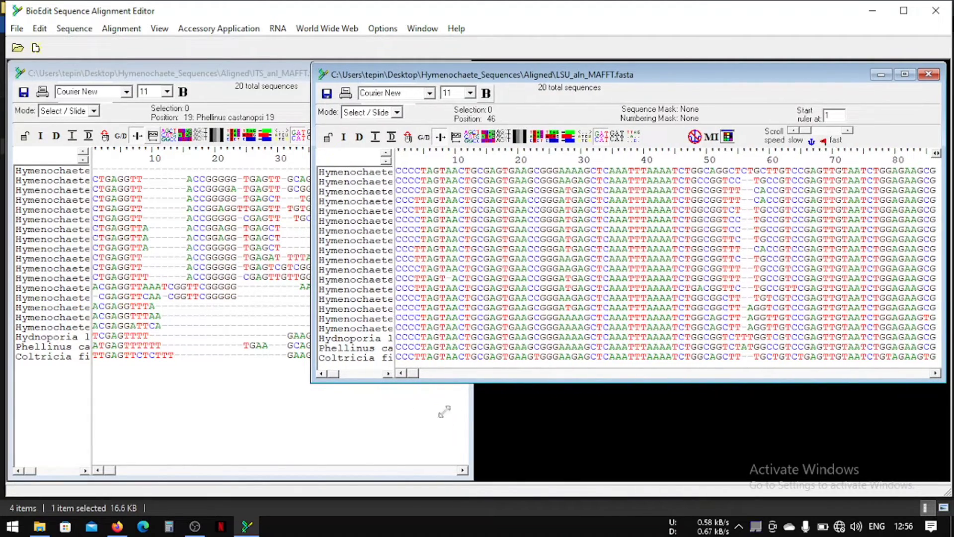
mouse_move(314, 382)
left_mouse_down()
mouse_move(482, 475)
mouse_move(476, 482)
left_mouse_up()
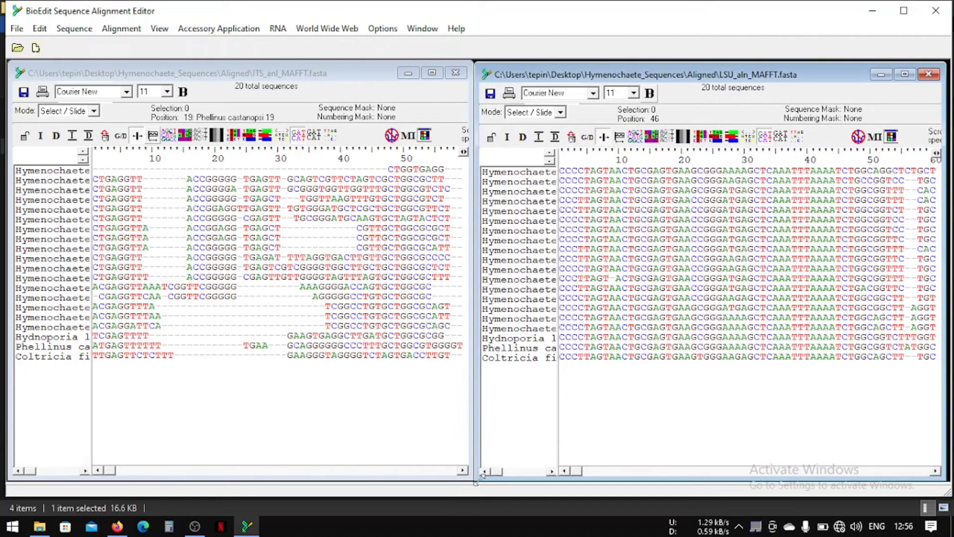
left_click_drag(556, 219, 715, 219)
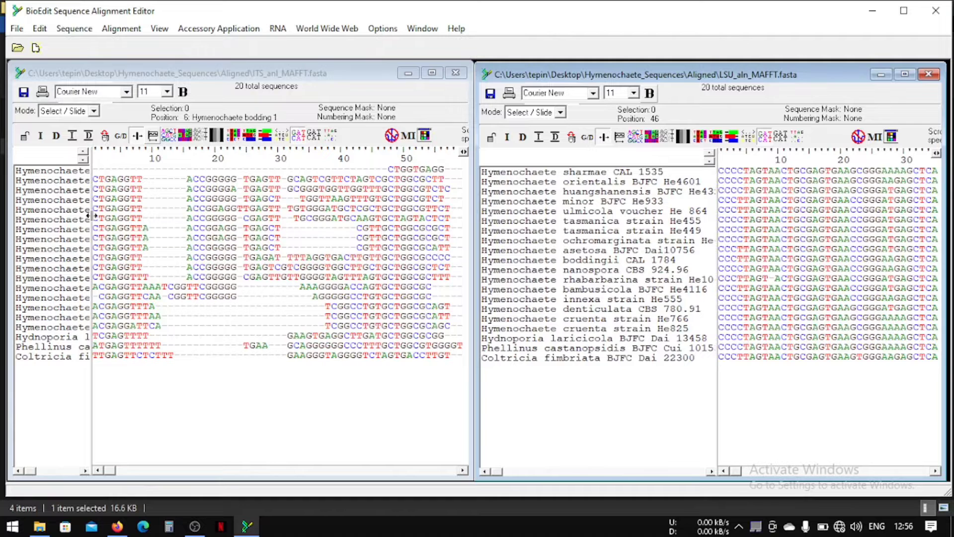
left_click_drag(92, 221, 259, 221)
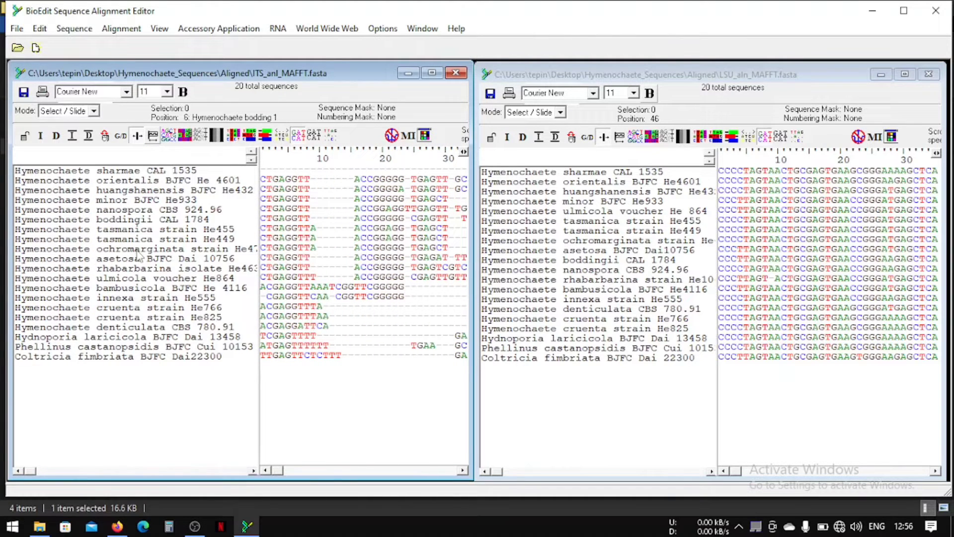
- Compare name orders and move LSU nanospora CBS 924.96 up to just below minor
left_click(142, 173)
left_click(565, 175)
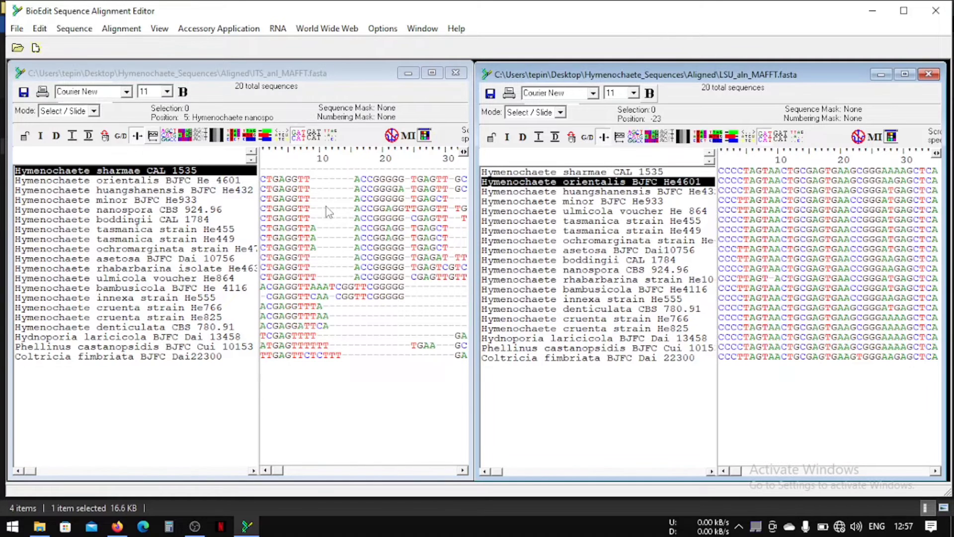
left_click(194, 191)
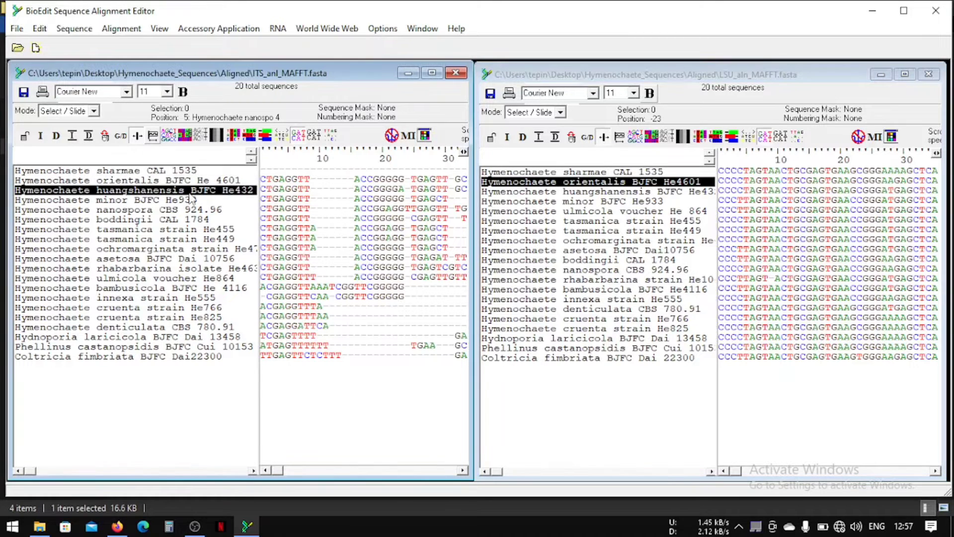
left_click(585, 194)
left_click(160, 210)
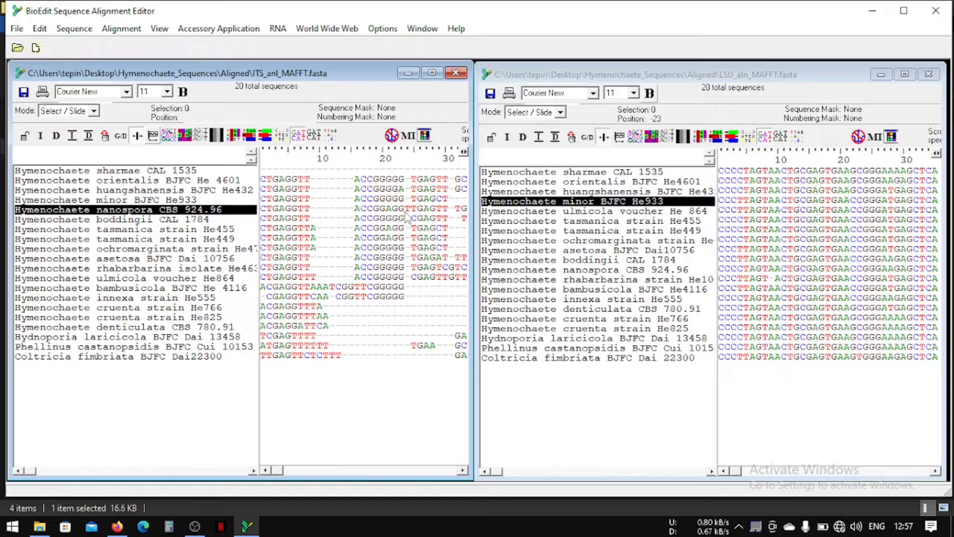
left_click(572, 213)
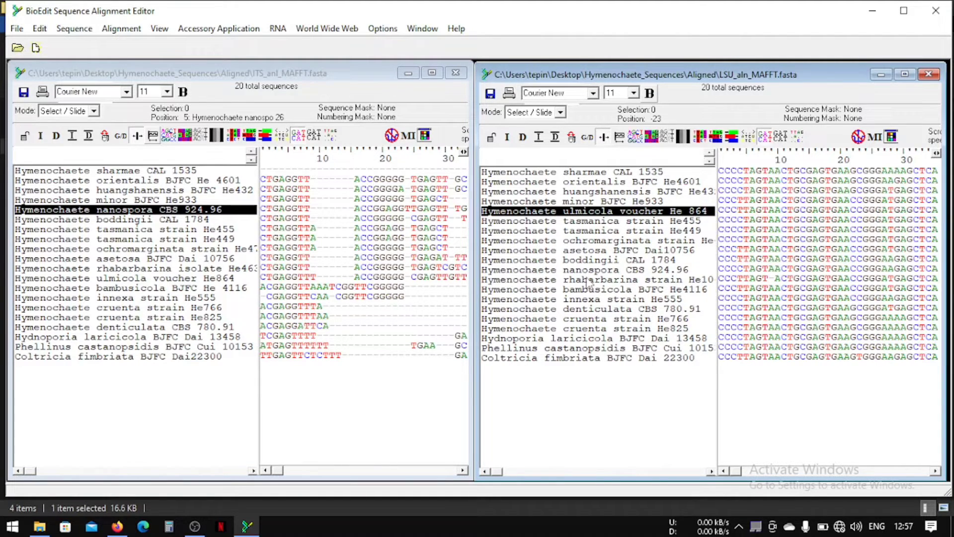
left_click(583, 271)
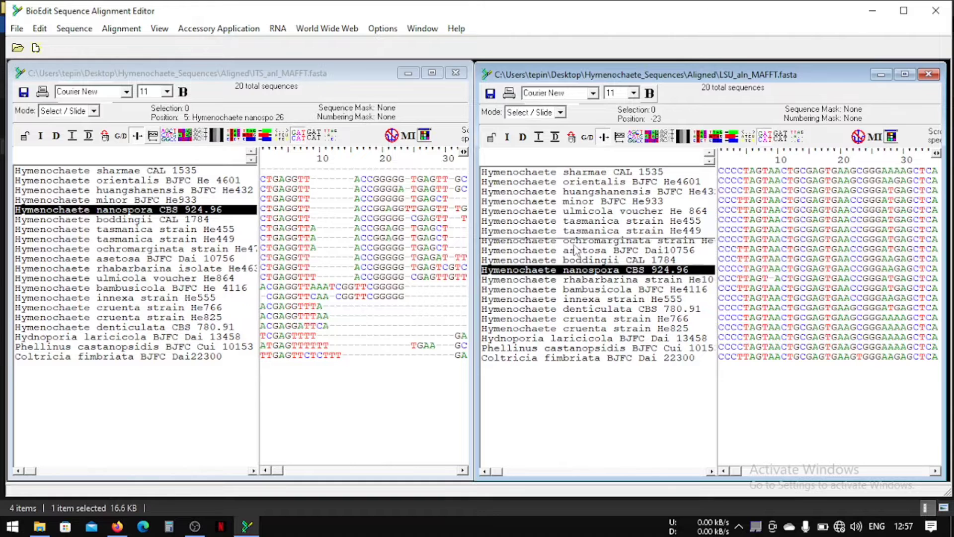
left_click_drag(576, 249, 579, 218)
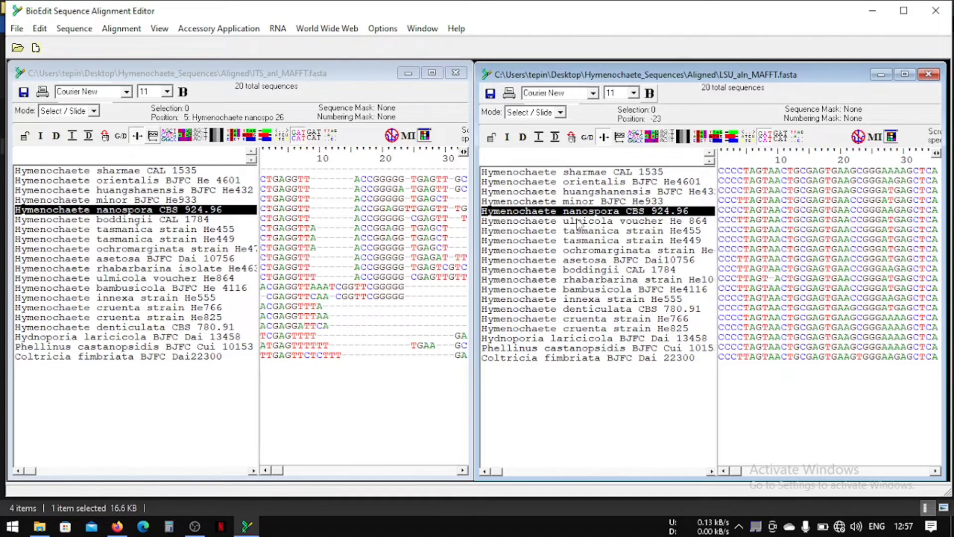
- Move LSU boddingii CAL 1784 to sit just below nanospora, matching the ITS order
left_click(197, 221)
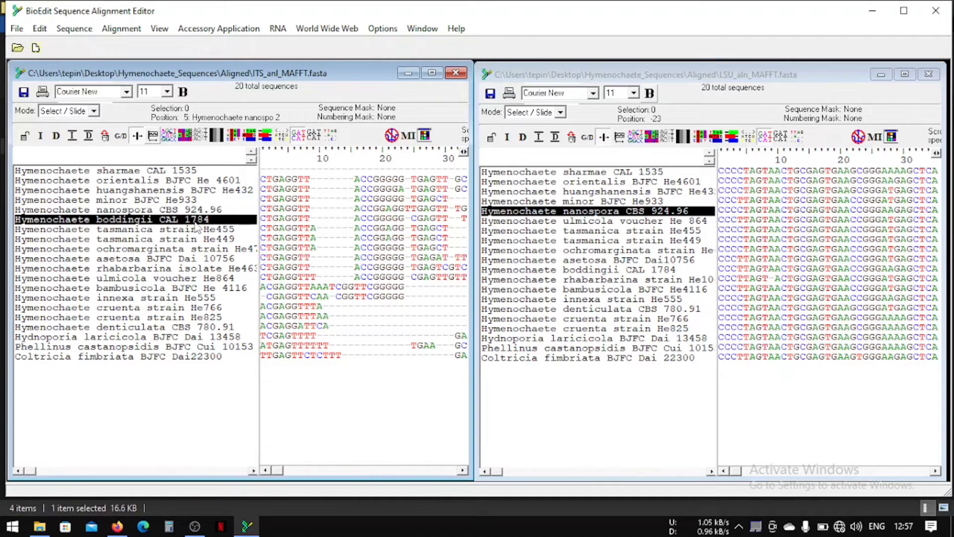
left_click(544, 222)
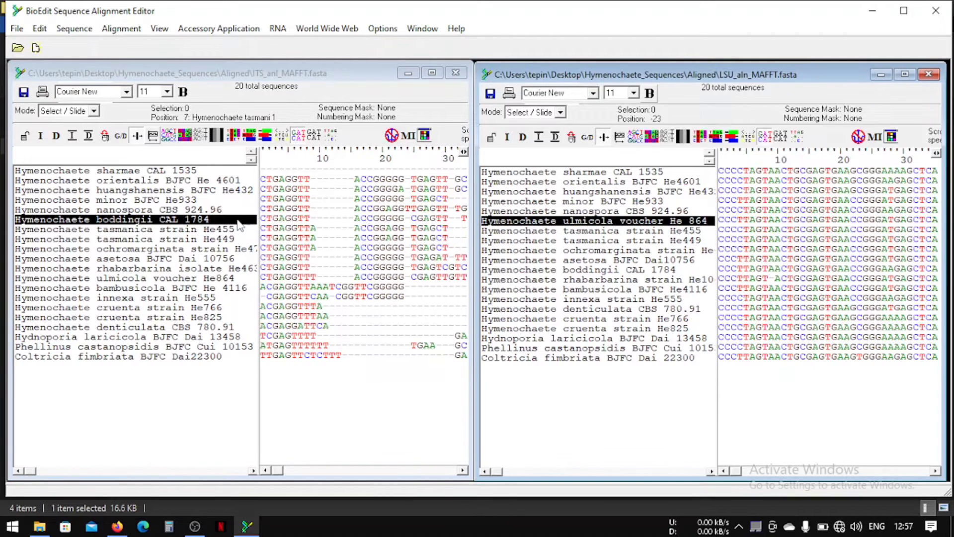
left_click(580, 269)
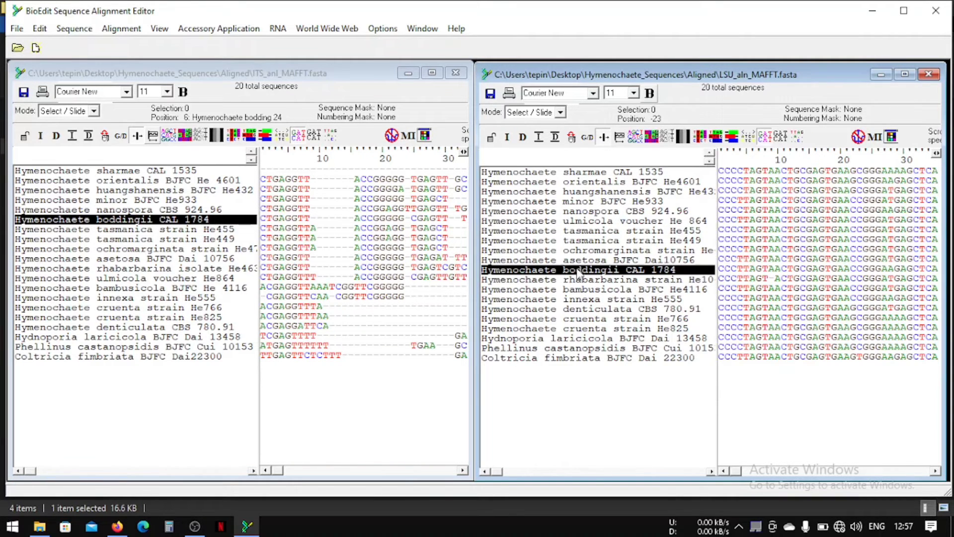
mouse_move(579, 273)
left_mouse_down()
mouse_move(583, 234)
mouse_move(576, 331)
left_mouse_up()
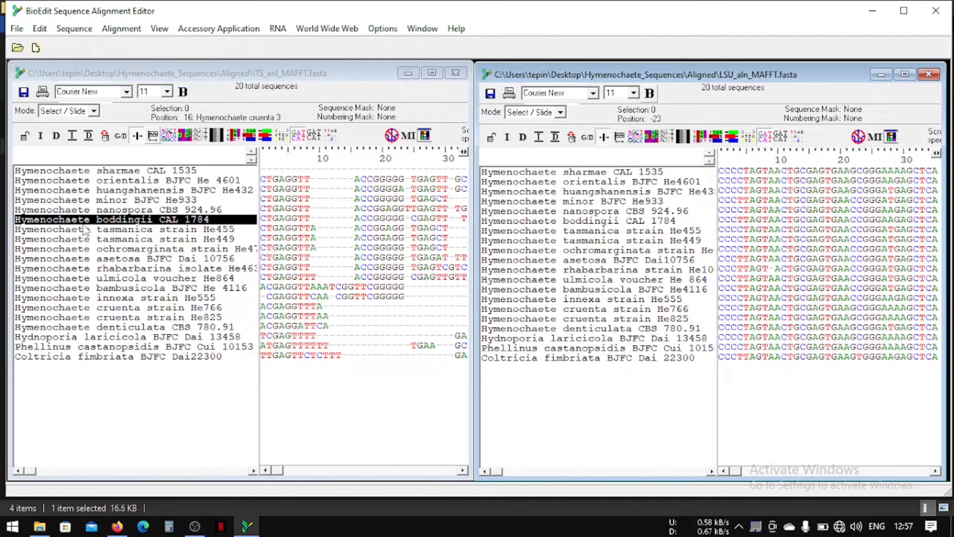
- Recheck LSU names against ITS row by row, then shrink the ITS name column
left_click(147, 395)
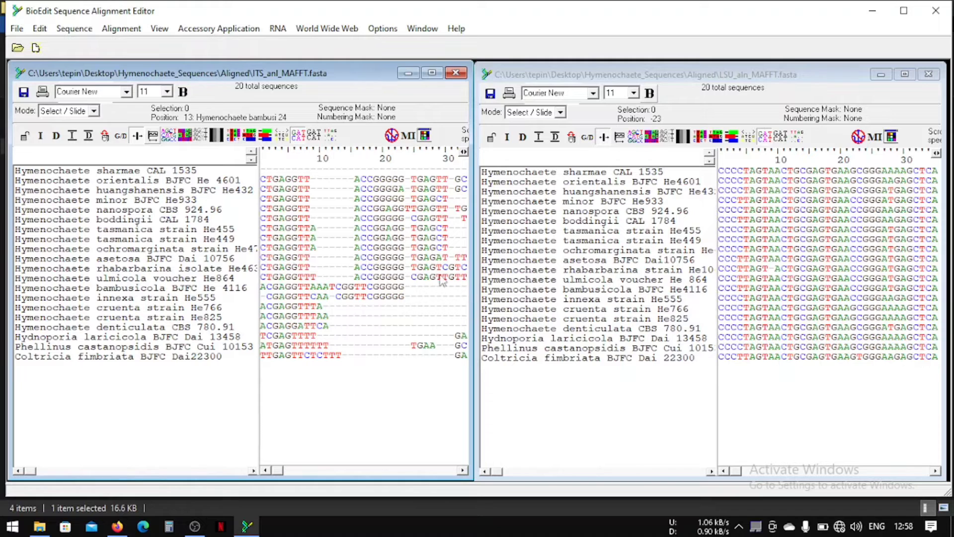
left_click(151, 173)
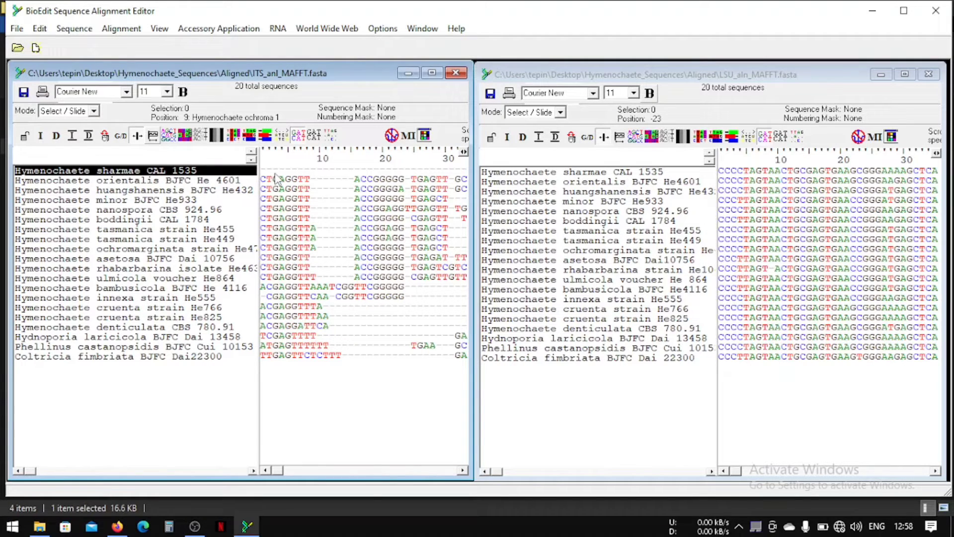
left_click(542, 175)
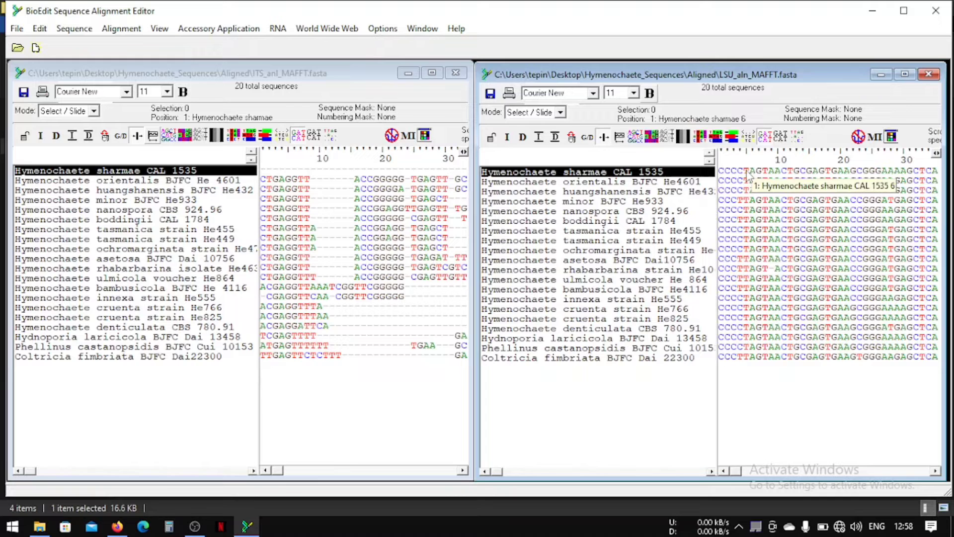
left_click(617, 183)
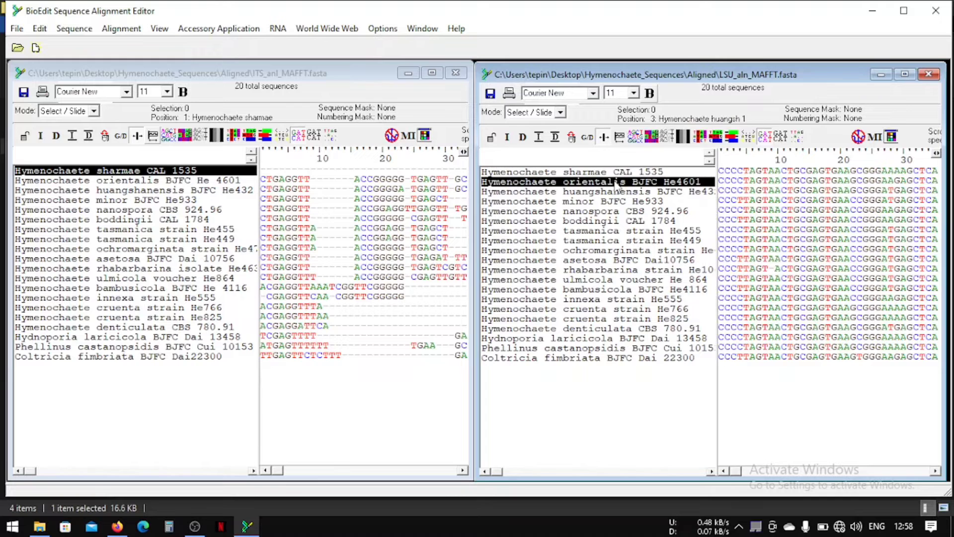
double_click(152, 171)
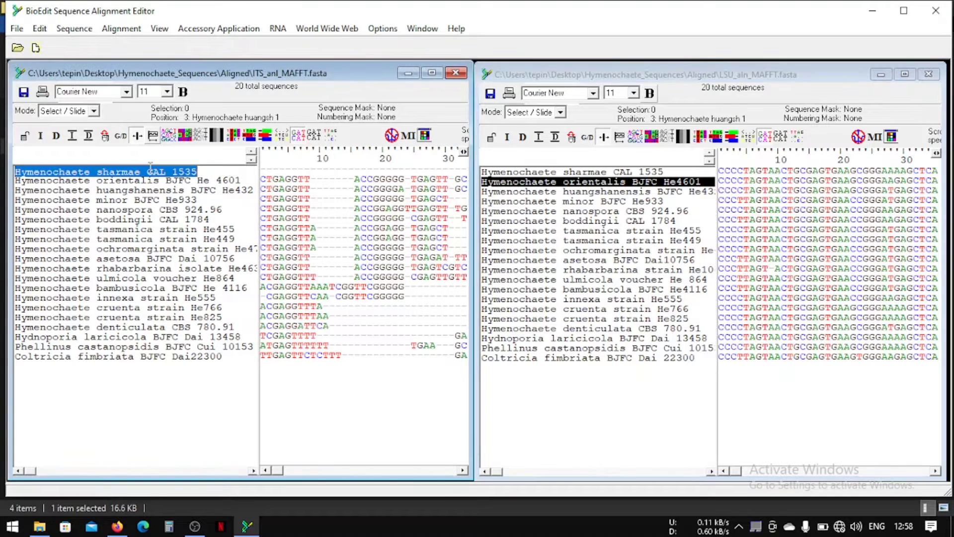
left_click(548, 262)
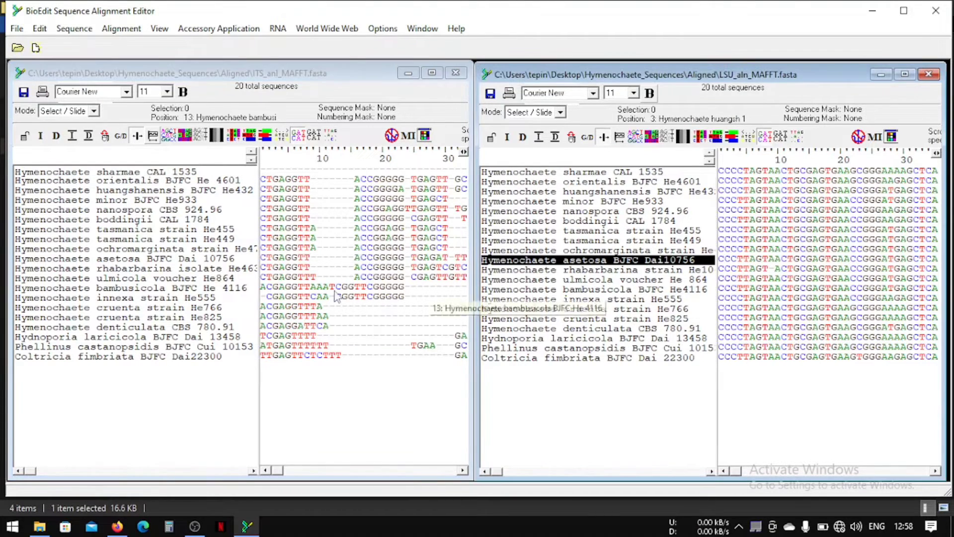
left_click(524, 234)
left_click(177, 417)
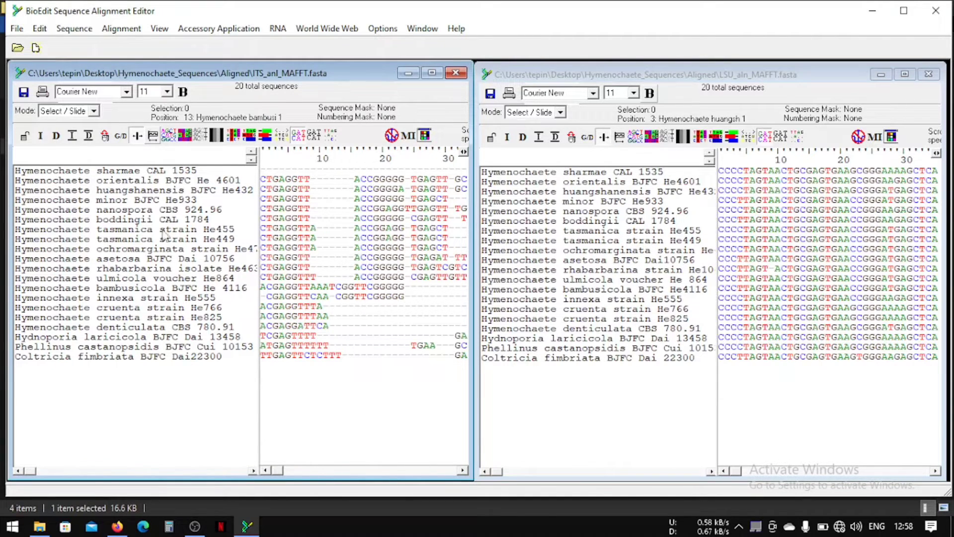
mouse_move(546, 346)
left_mouse_down()
mouse_move(522, 211)
mouse_move(526, 174)
left_mouse_up()
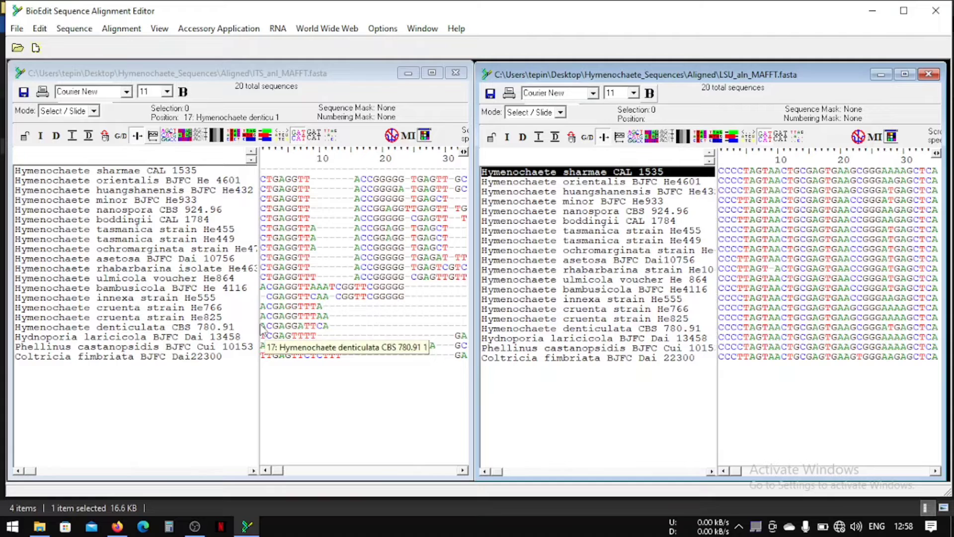
left_click_drag(258, 323, 58, 323)
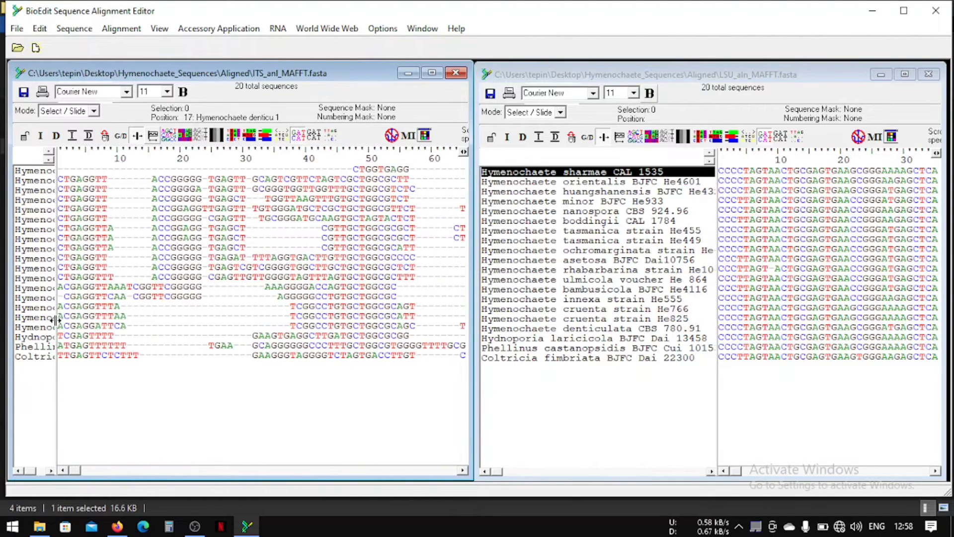
- Switch the ITS alignment to Edit mode and type NNNN at the end of the first row
left_click(727, 89)
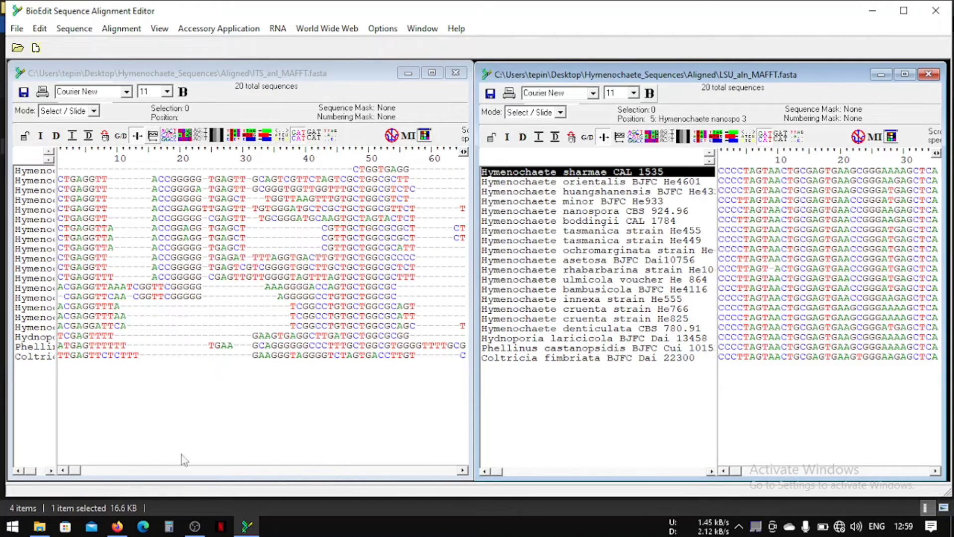
left_click_drag(75, 471, 466, 471)
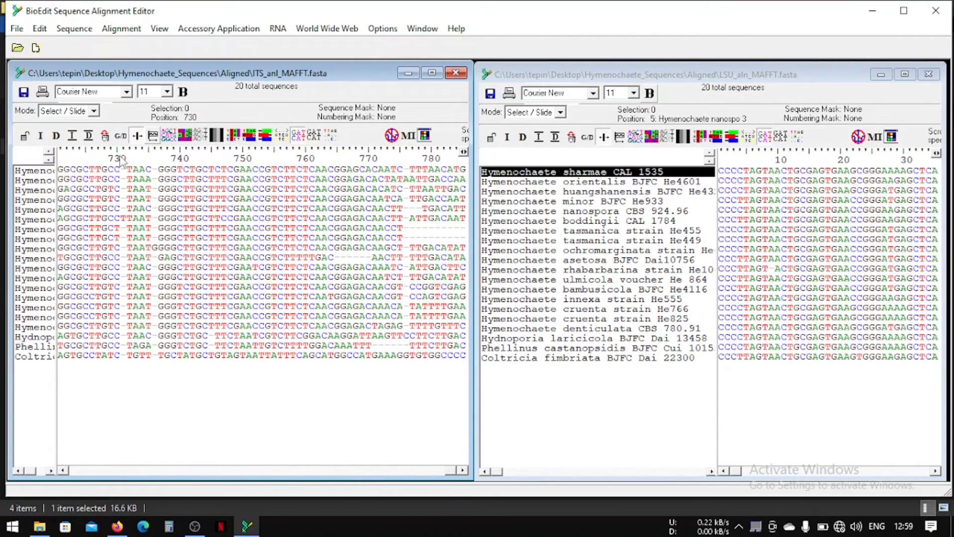
left_click(94, 111)
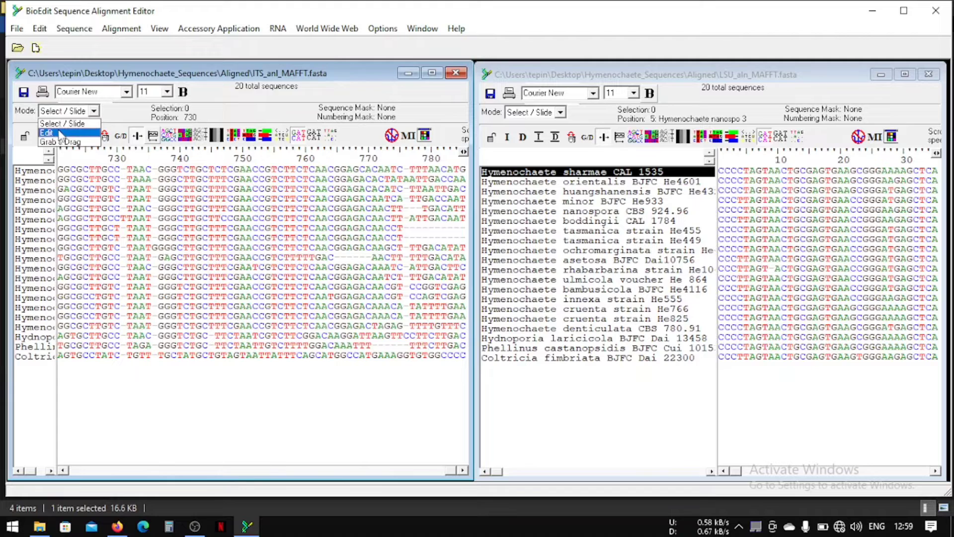
left_click(60, 134)
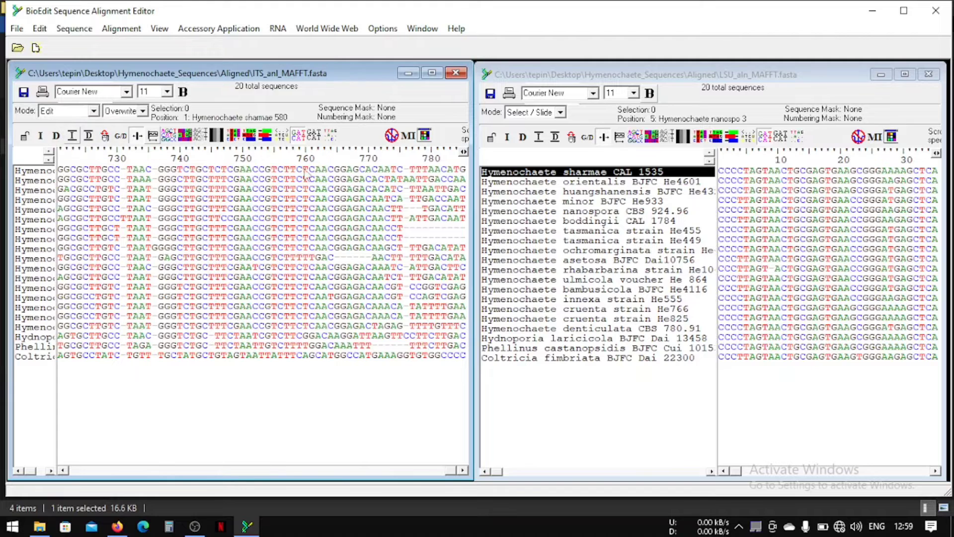
left_click(466, 174)
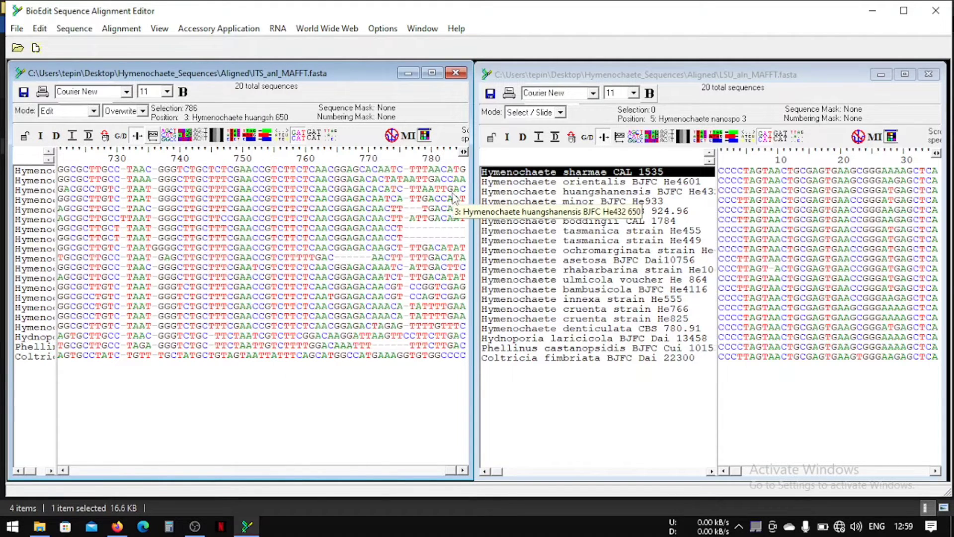
type("N")
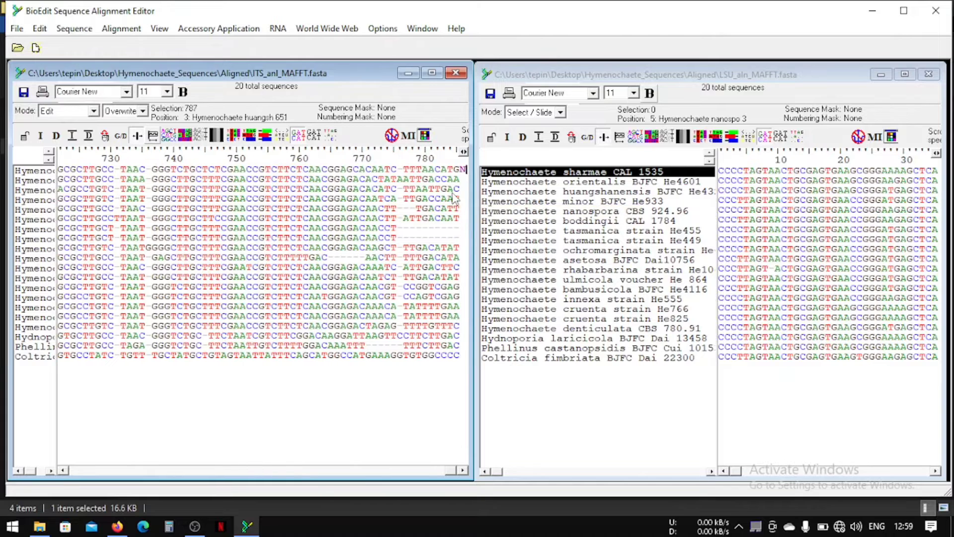
type("NNN")
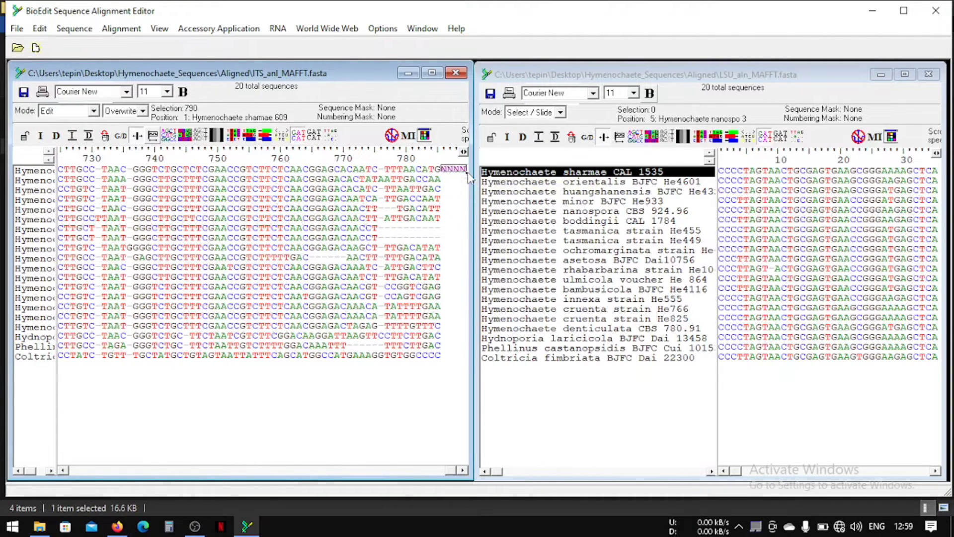
- Copy the NNNN spacer and paste it onto the end of each following ITS row
key("shift+Left")
key("shift+Left")
key("shift+Left")
key("ctrl+c")
key("Down")
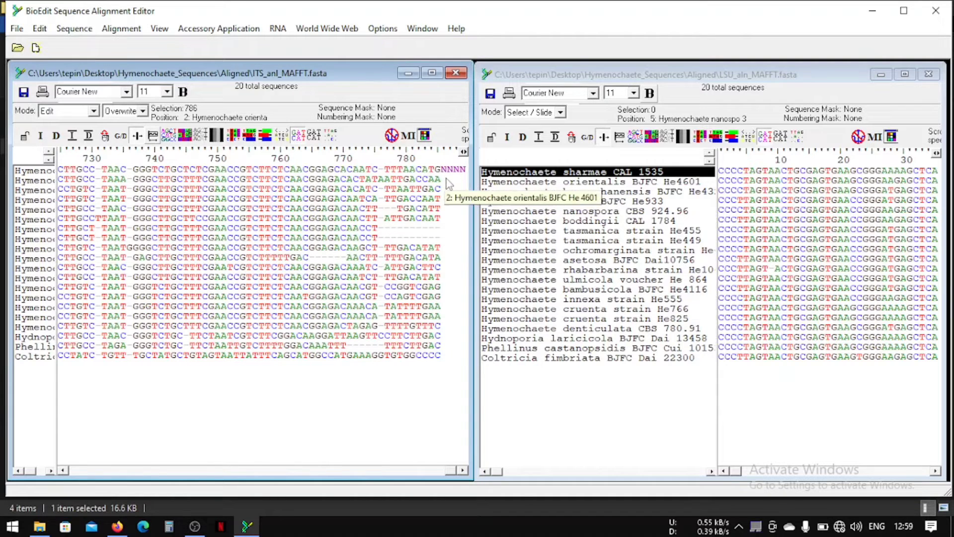
key("ctrl+v")
key("Down")
key("ctrl+v")
key("Down")
key("ctrl+v")
key("Down")
key("ctrl+v")
key("Down")
key("ctrl+v")
key("Down")
key("ctrl+v")
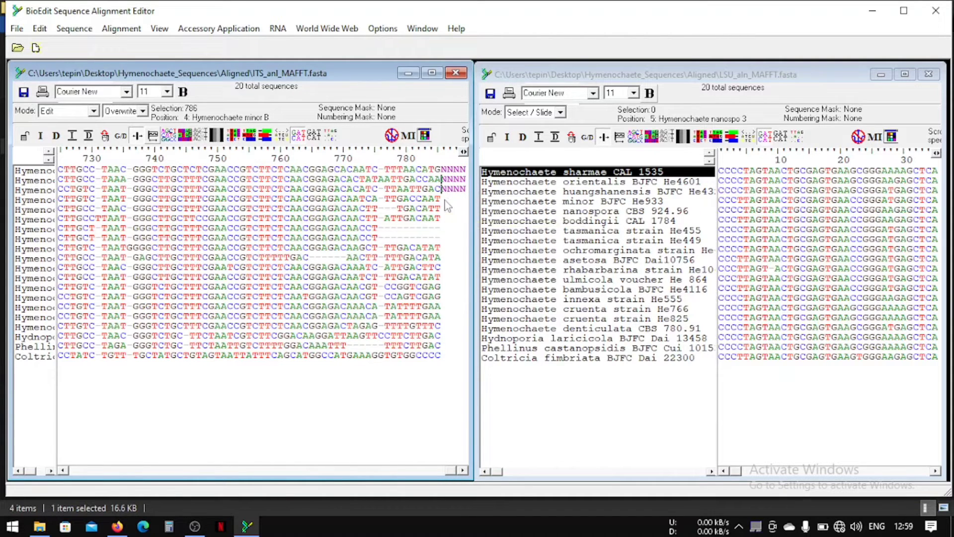
key("Down")
key("ctrl+v")
key("Down")
key("ctrl+v")
key("Down")
key("ctrl+v")
key("Down")
key("ctrl+v")
key("Down")
key("ctrl+v")
key("Down")
key("ctrl+v")
key("Down")
key("ctrl+v")
key("Down")
key("ctrl+v")
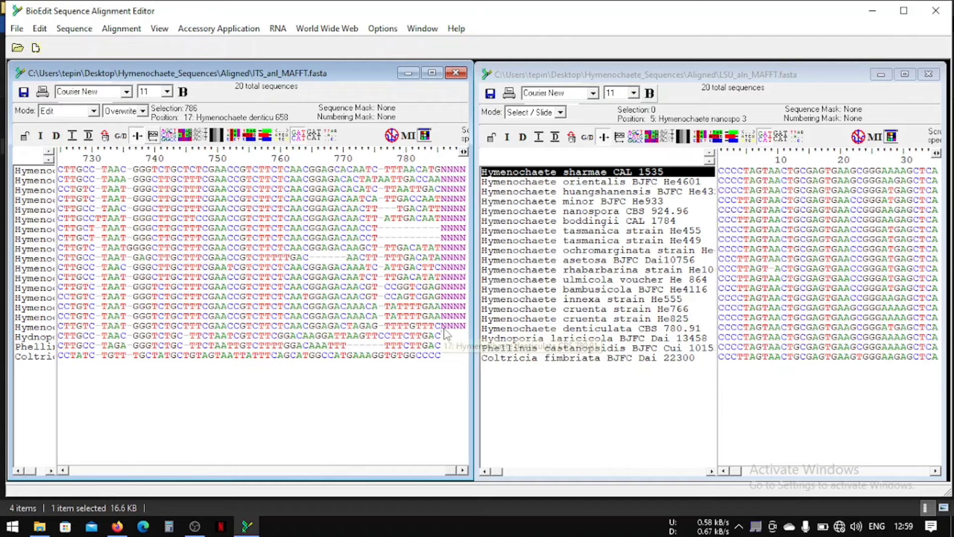
key("Down")
key("ctrl+v")
key("Down")
key("ctrl+v")
key("Down")
key("ctrl+v")
key("Down")
key("ctrl+v")
key("Down")
key("ctrl+v")
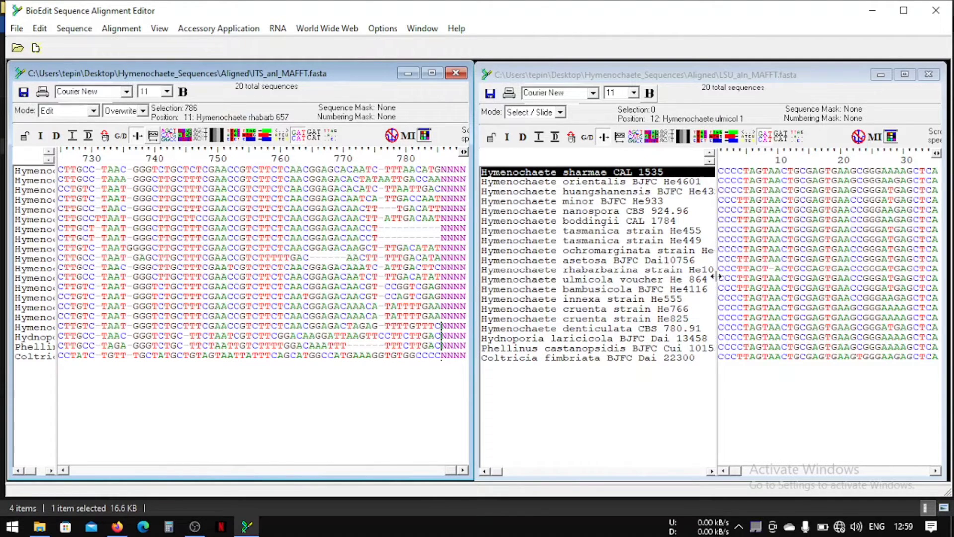
left_click_drag(717, 276, 551, 276)
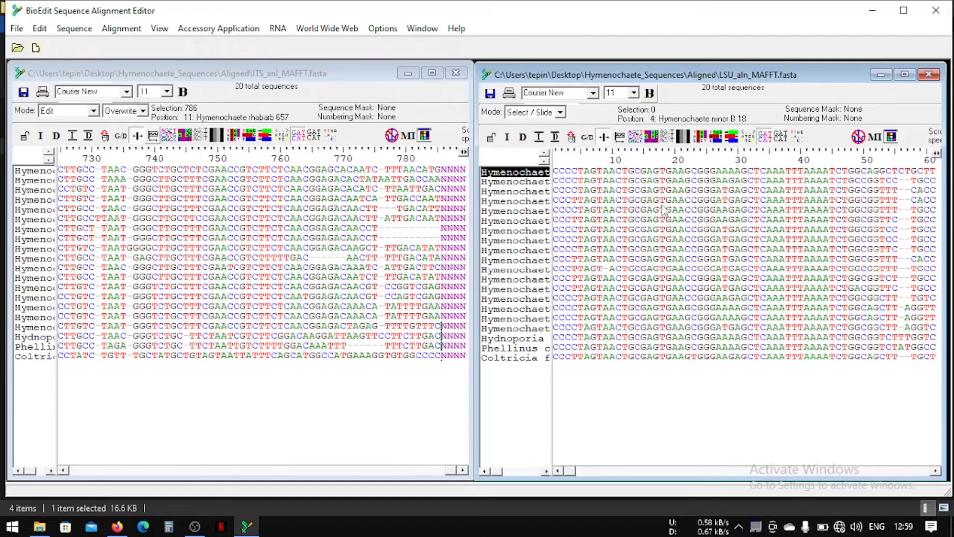
- Select and copy the whole LSU alignment from its first to last base
left_click(466, 175)
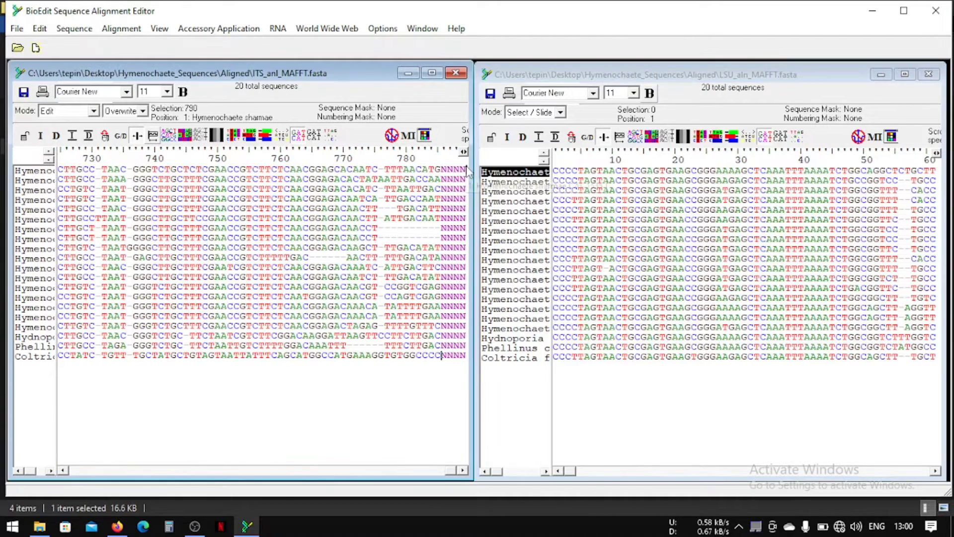
left_click(556, 172)
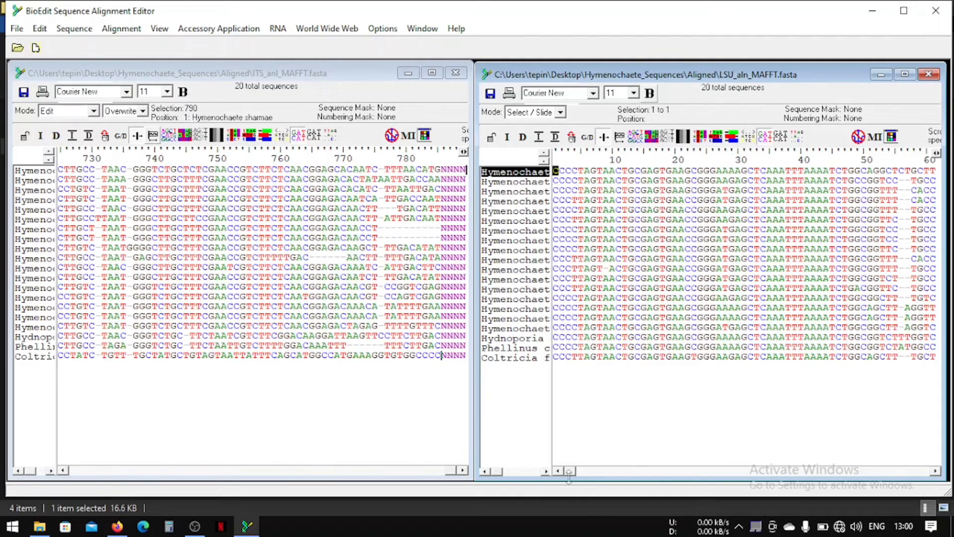
left_click_drag(573, 471, 943, 471)
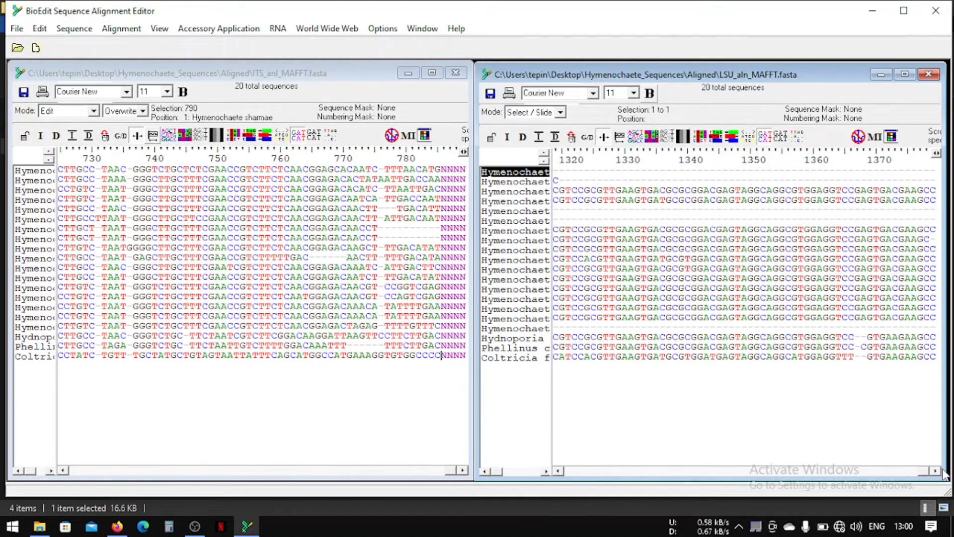
left_click(937, 363, "shift")
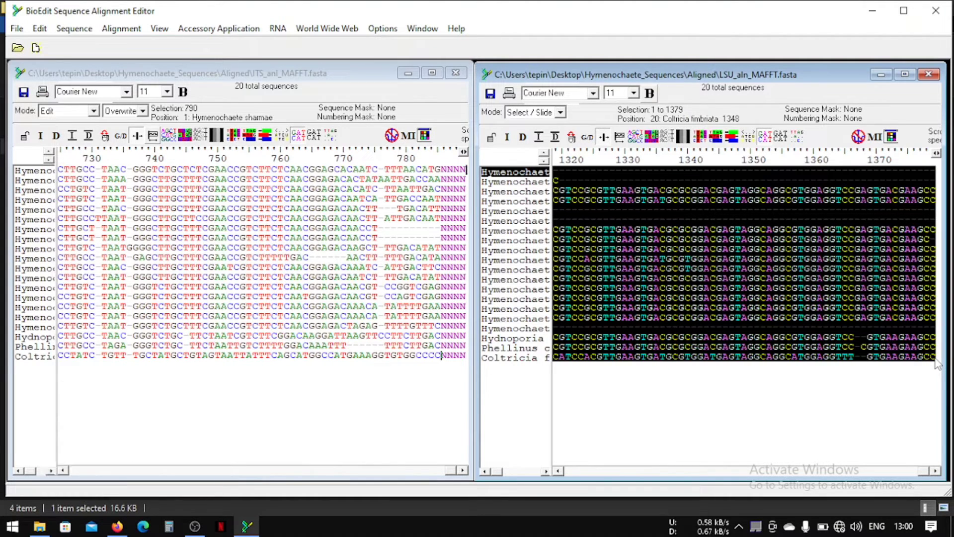
key("ctrl+c")
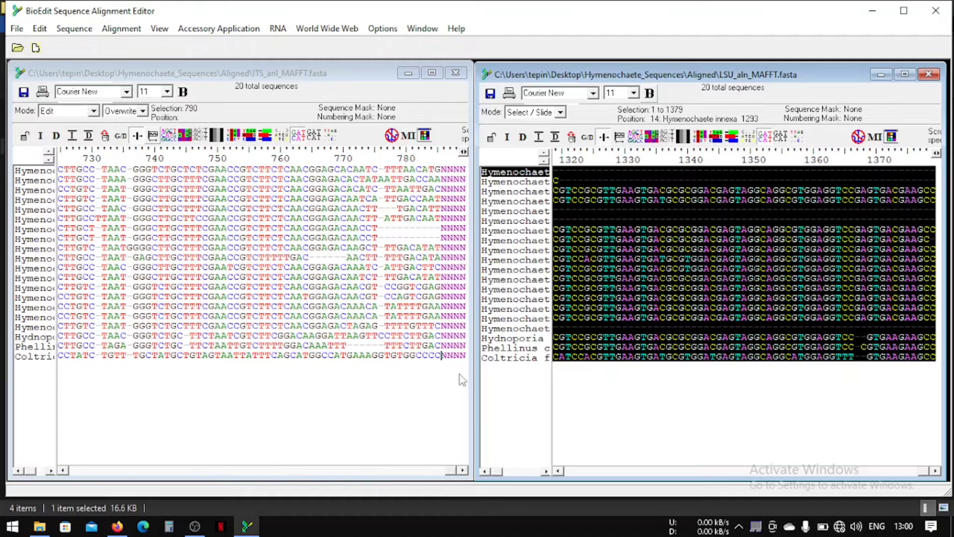
- Paste the LSU alignment with Ctrl+Shift+V right after the spacer in the first ITS row
left_click(465, 172)
left_click(466, 172)
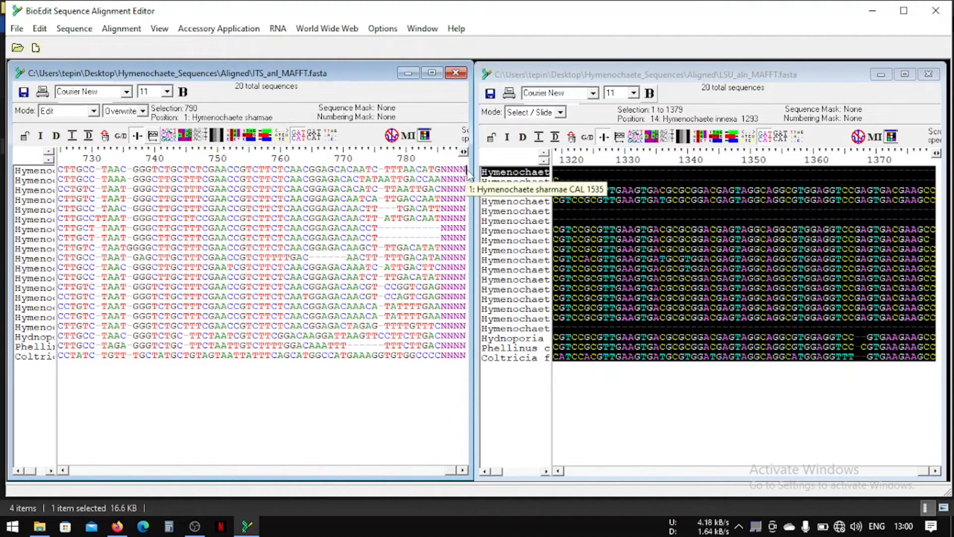
key("ctrl+shift+v")
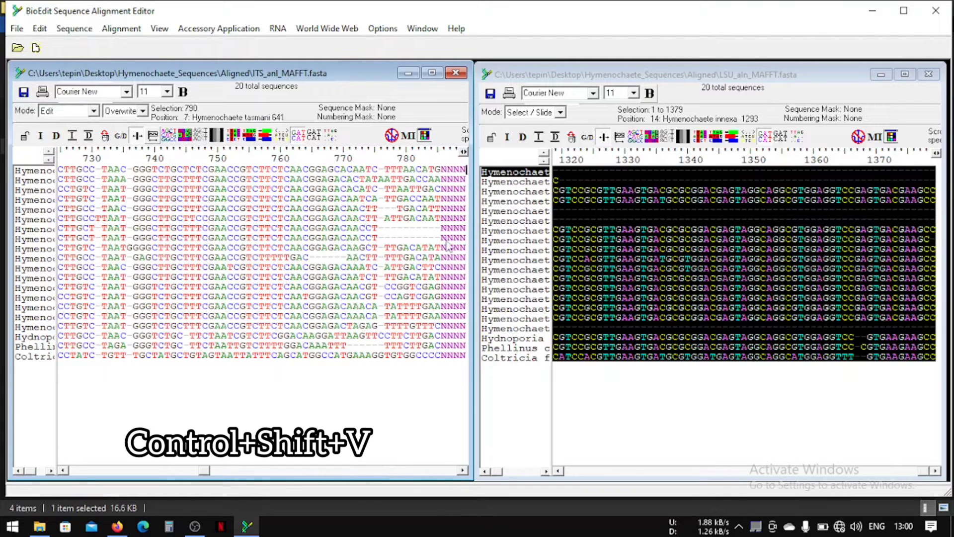
left_click_drag(206, 472, 212, 472)
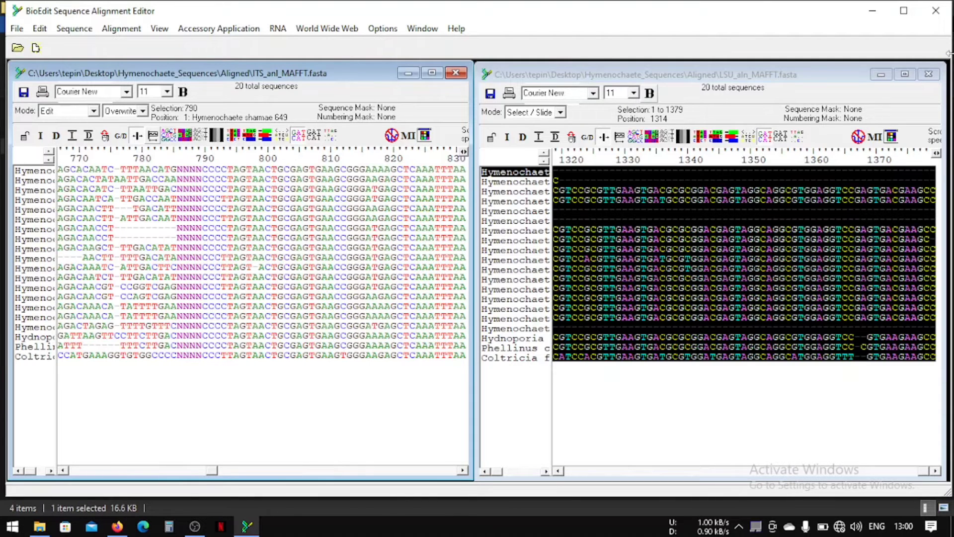
- Close the LSU alignment without saving and enlarge the combined ITS window to show all rows
left_click(919, 81)
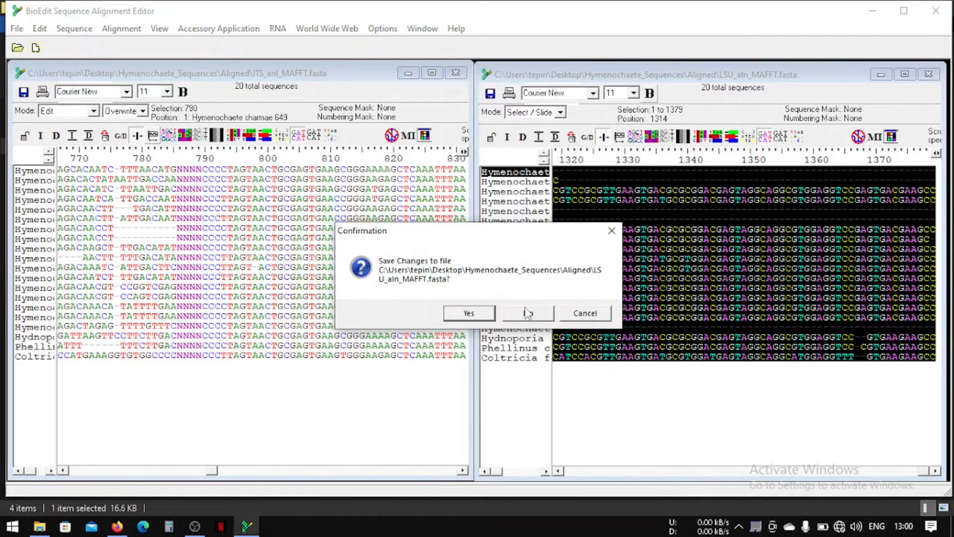
left_click(527, 313)
left_click_drag(473, 479, 486, 365)
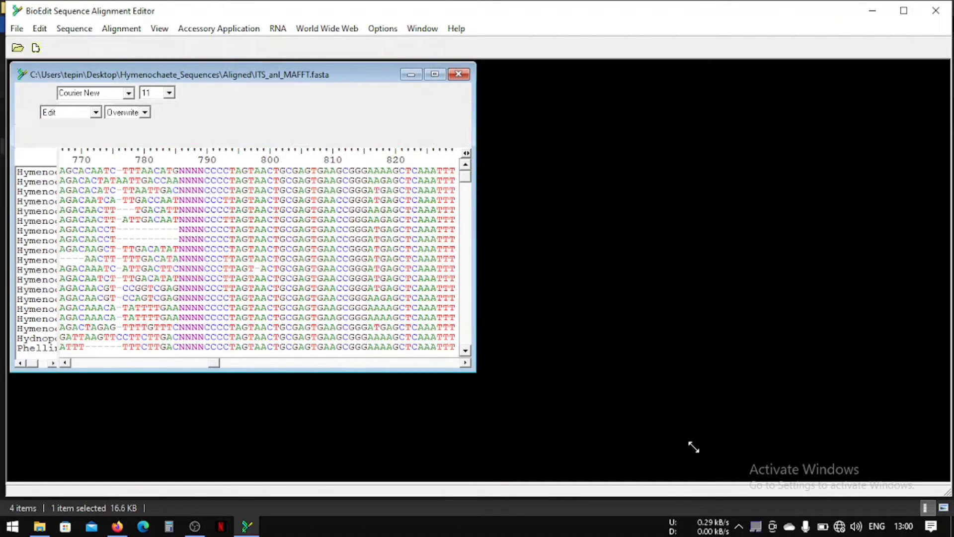
left_click_drag(475, 373, 706, 449)
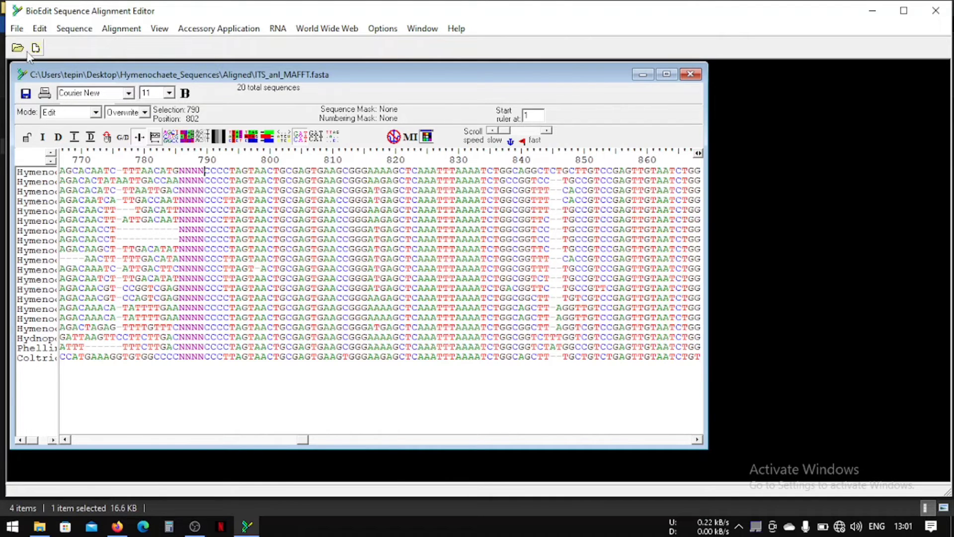
- Save the combined alignment as ITS_LSU_anl_MAFFT.fas via File > Save As
left_click(17, 28)
left_click(39, 121)
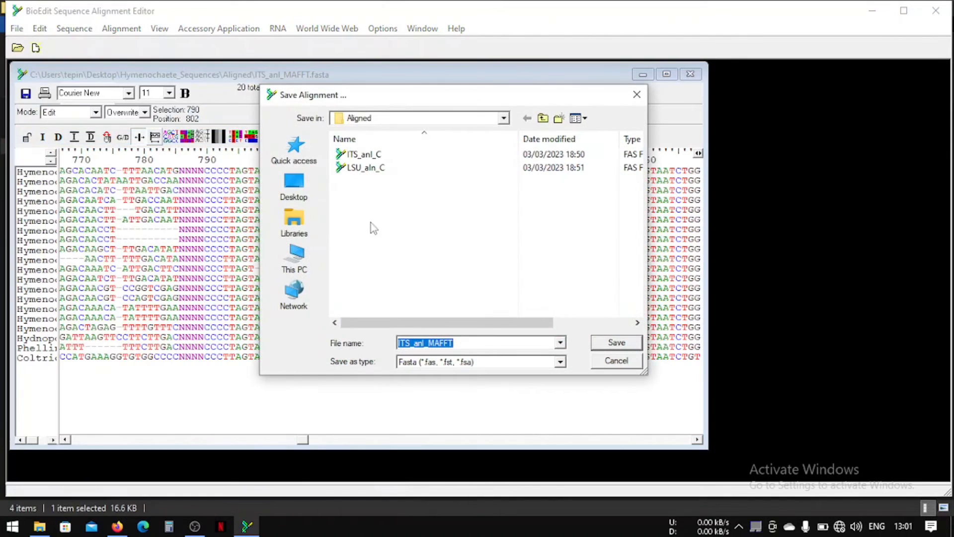
left_click(441, 343)
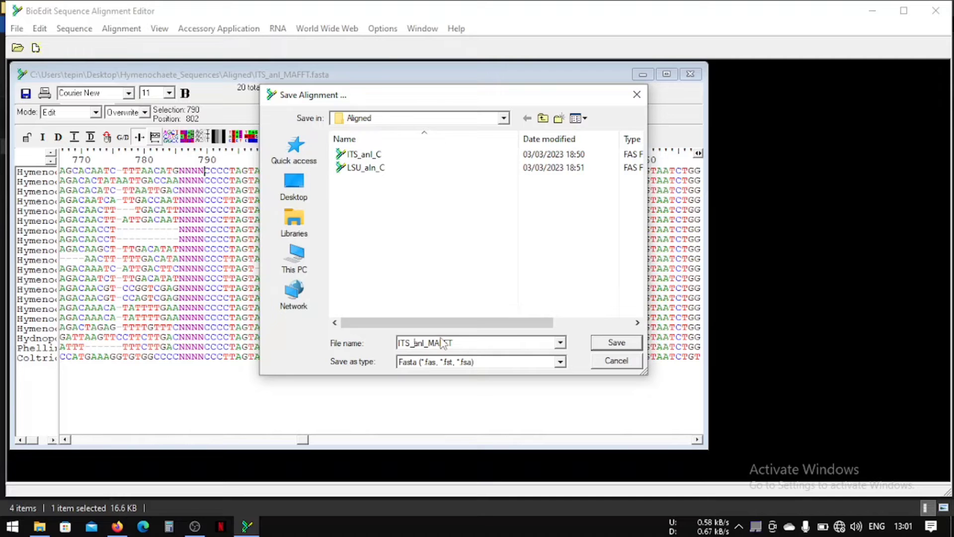
type("LSU_")
left_click(618, 344)
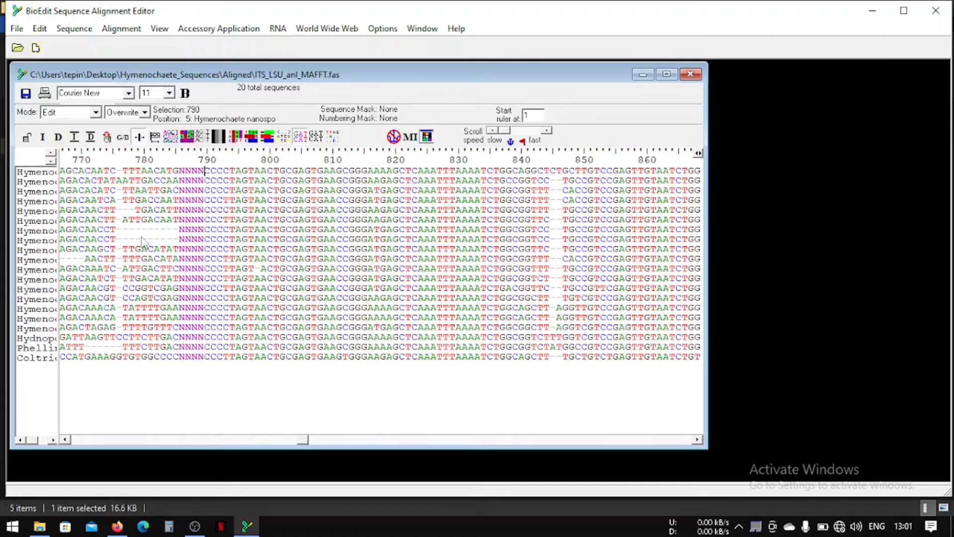
- Mark the NNNN spacer block in the first two rows to check it
left_click(79, 287)
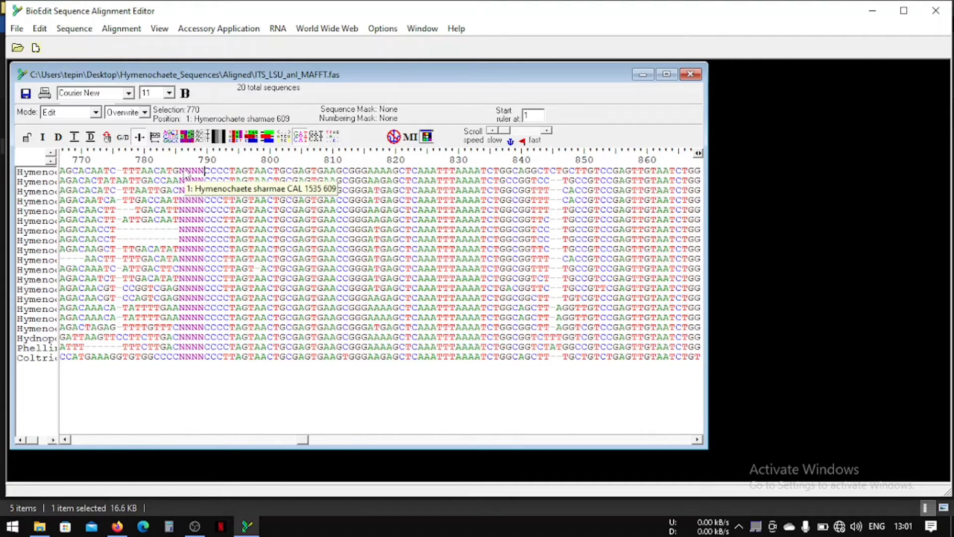
left_click_drag(180, 170, 205, 184)
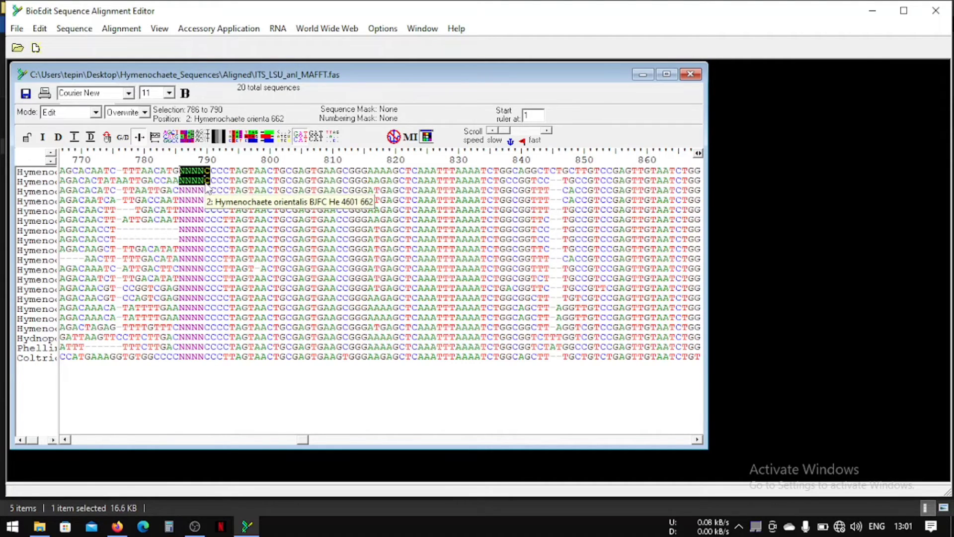
left_click(205, 180)
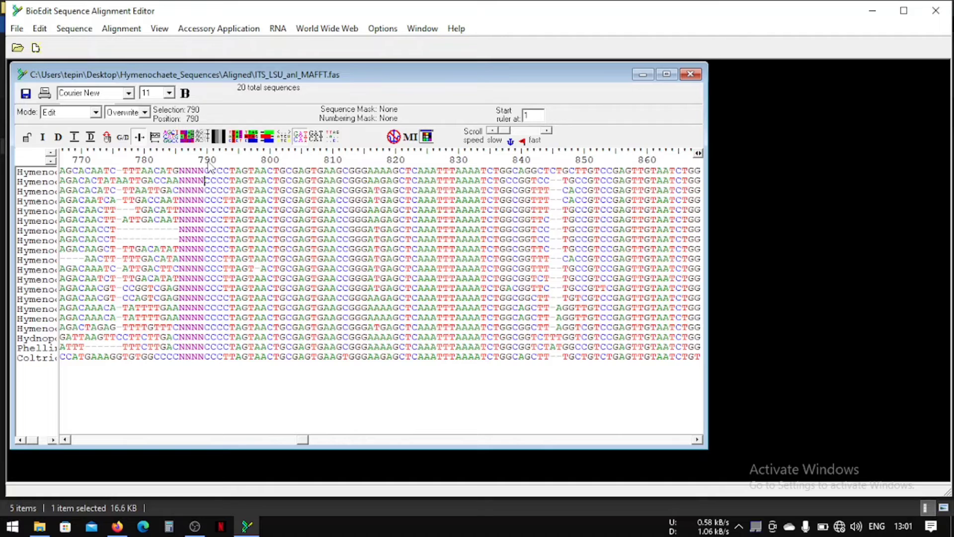
- Check the end of the last sequence near column 861, then quit BioEdit without saving
left_click(650, 357)
left_click_drag(304, 439, 688, 439)
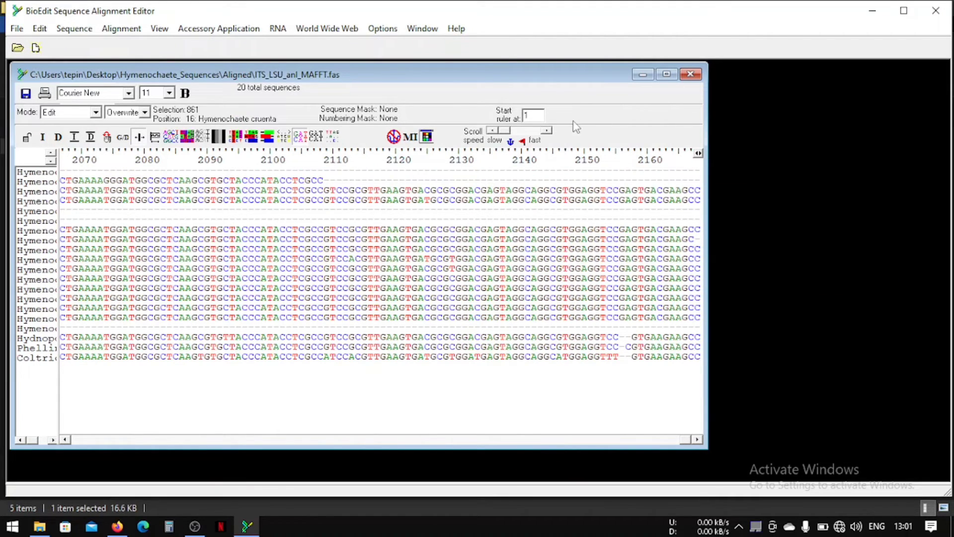
left_click(936, 10)
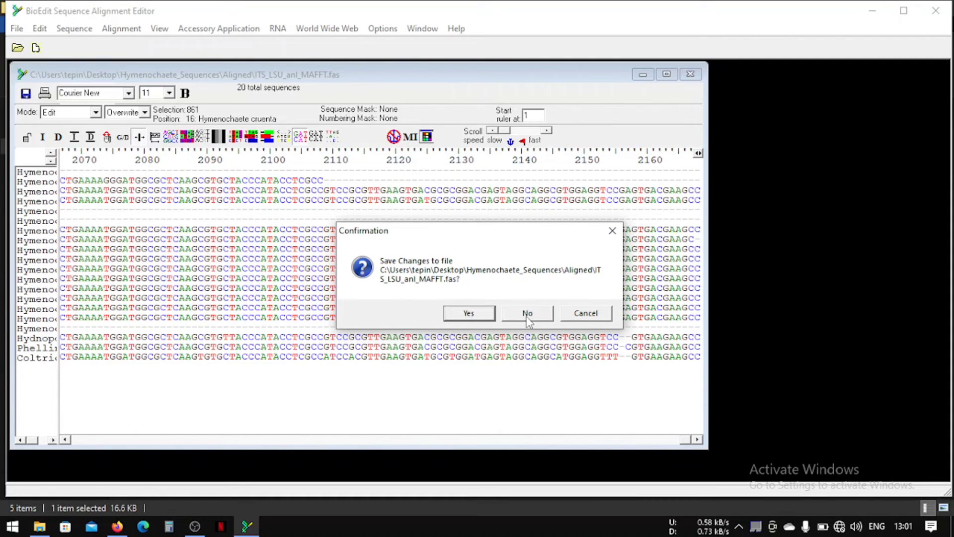
left_click(527, 314)
- Select the new ITS_LSU_anl_MAFFT file in the Aligned folder to confirm its size
left_click(226, 267)
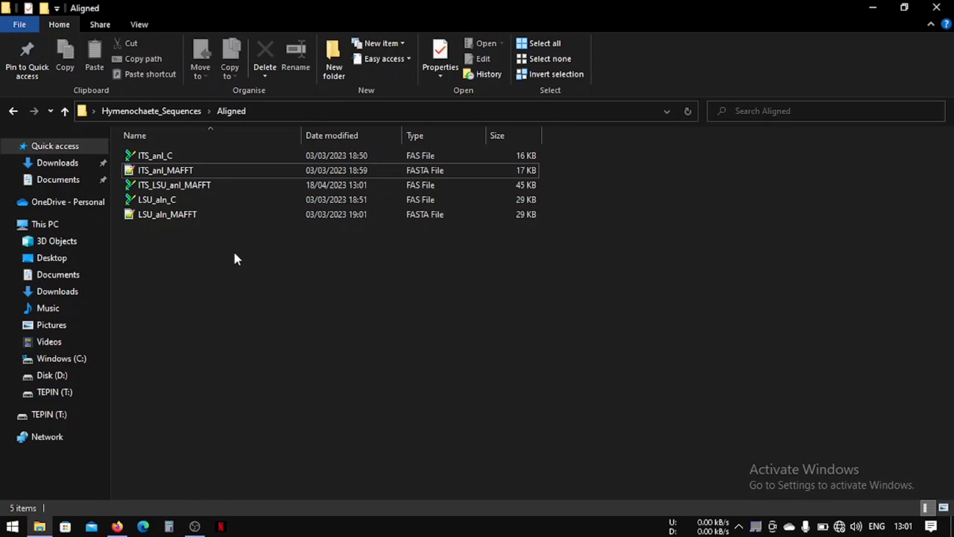
left_click(144, 189)
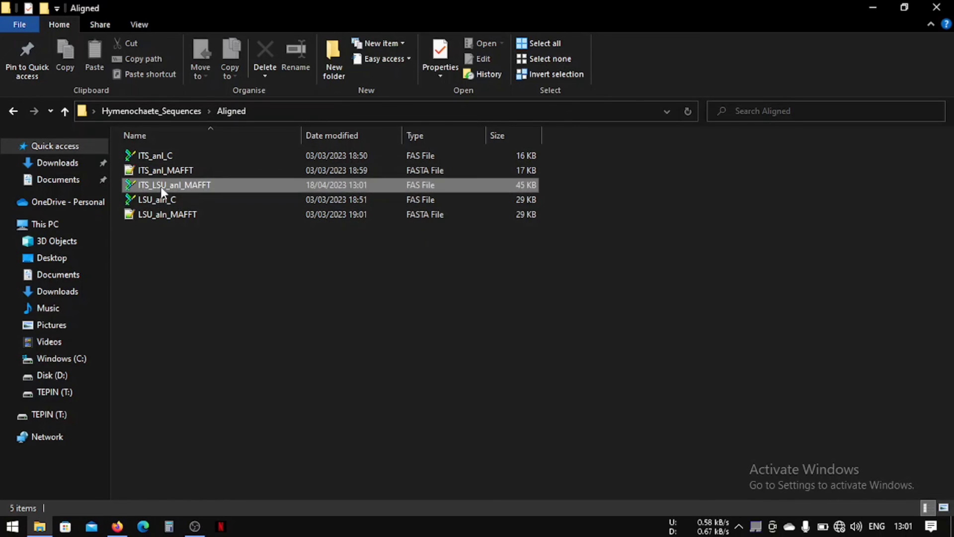